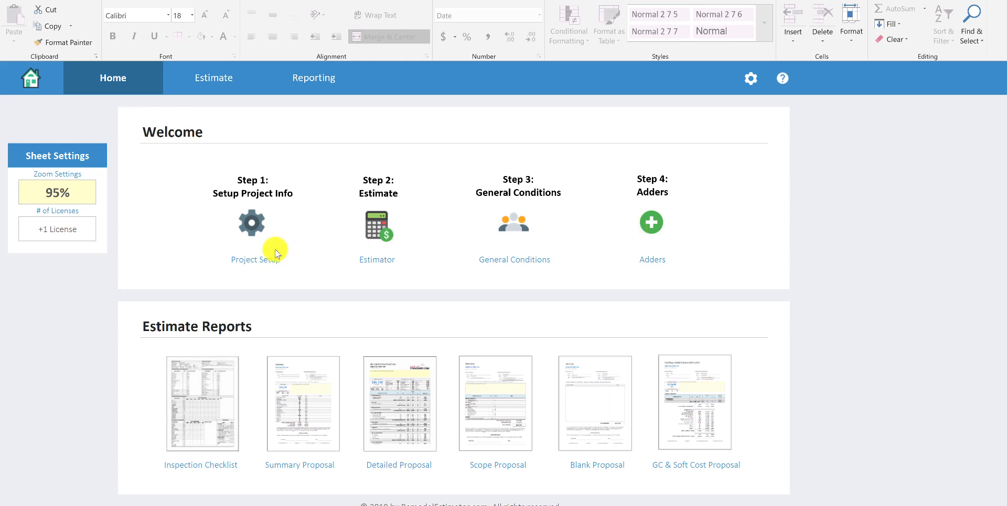
# - Open the project setup sheet and review the project, client and company information
pyautogui.click(258, 232)
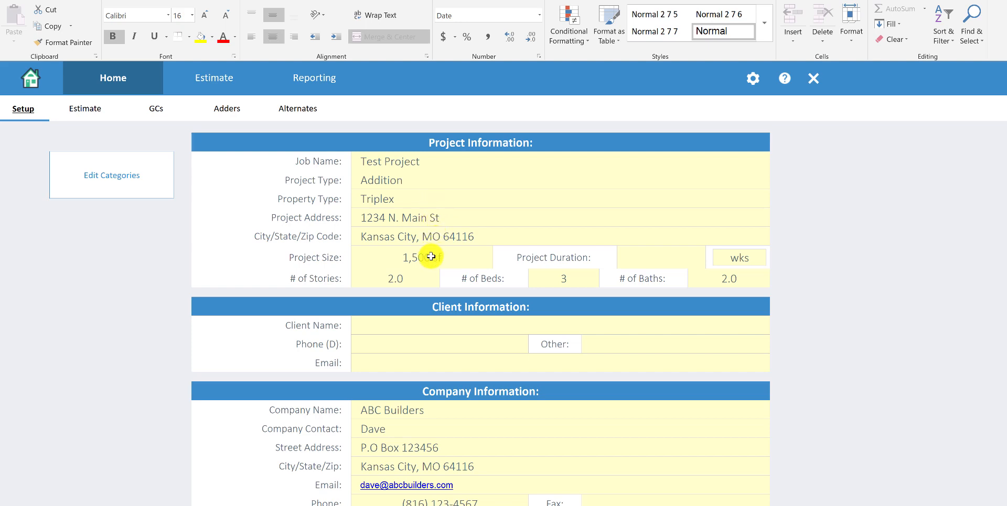
pyautogui.scroll(-2, 432, 258)
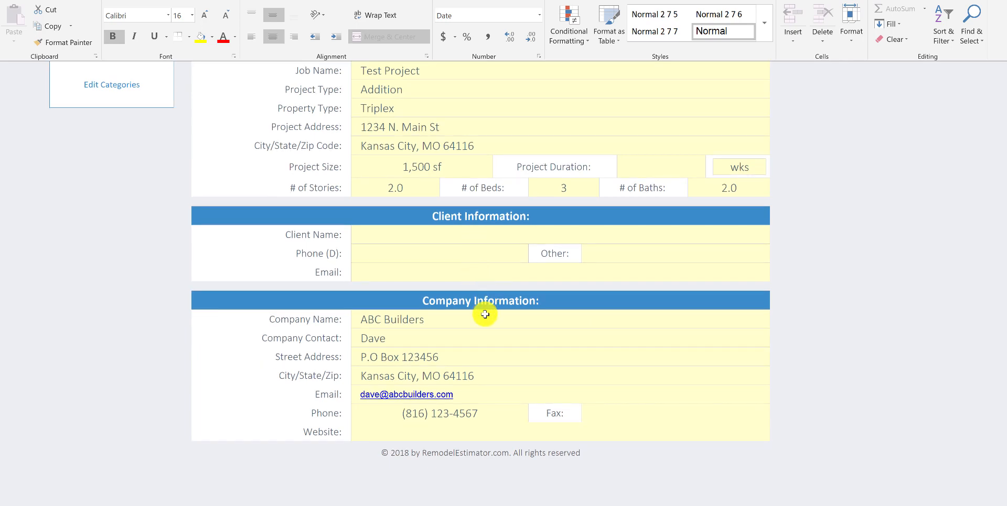
pyautogui.scroll(2, 484, 313)
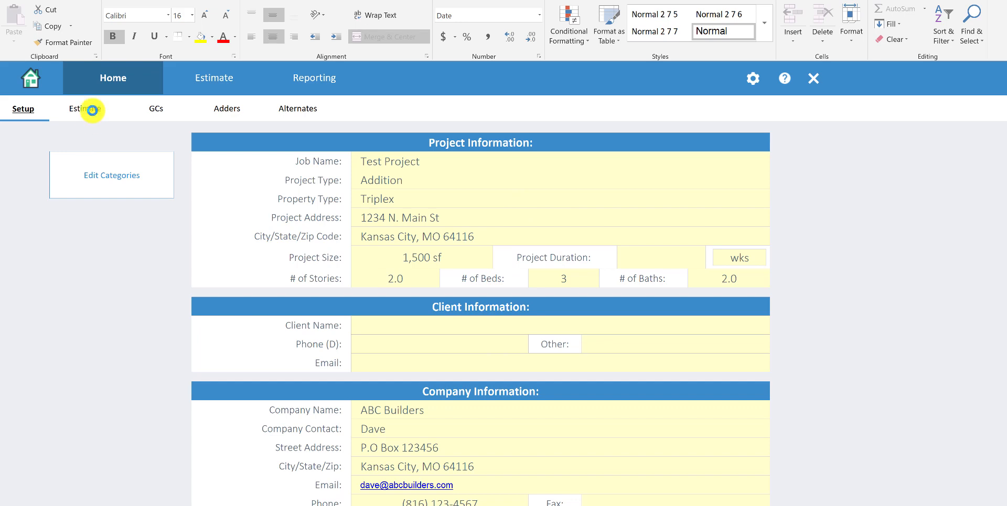
# - Open the estimate sheet and view the Exteriors, Interiors, MEP and Other sections, returning to all sections
pyautogui.click(92, 110)
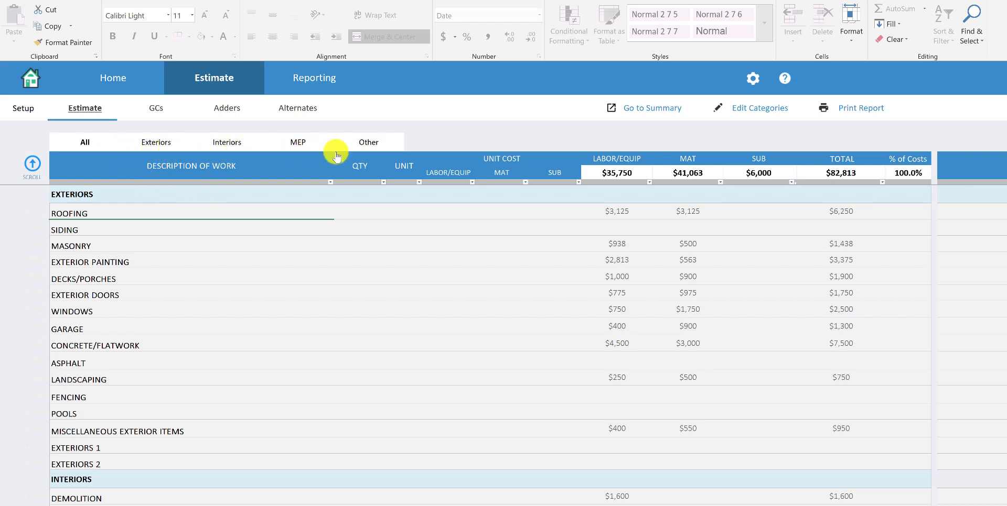
pyautogui.click(165, 144)
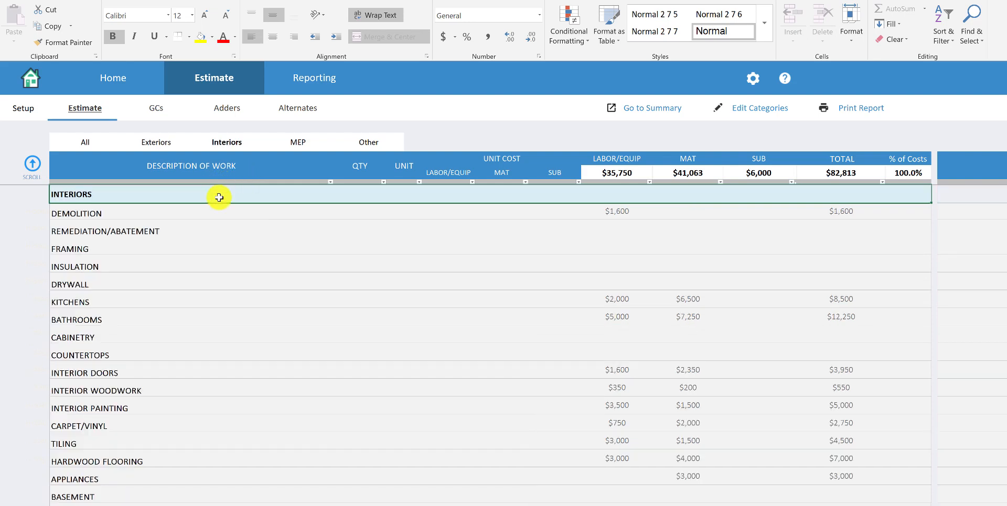
pyautogui.click(309, 143)
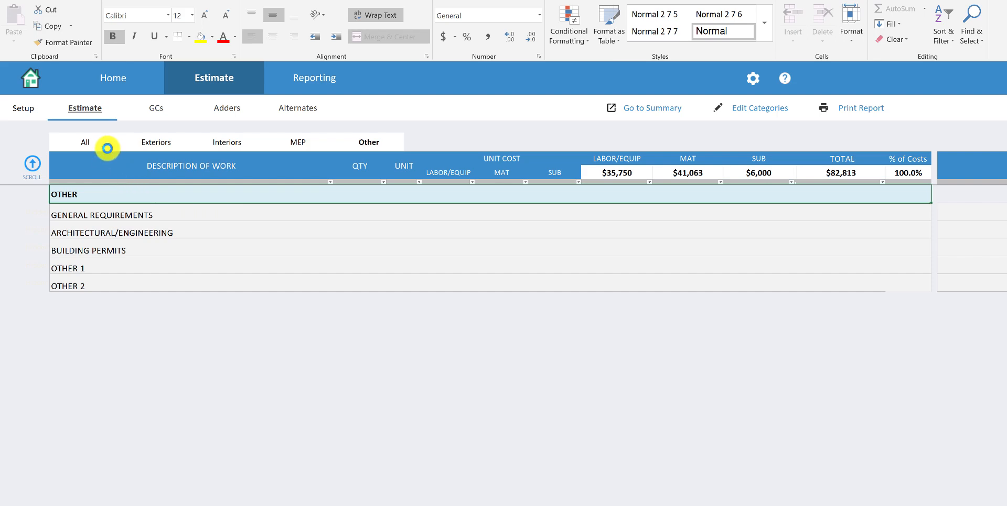
pyautogui.click(107, 148)
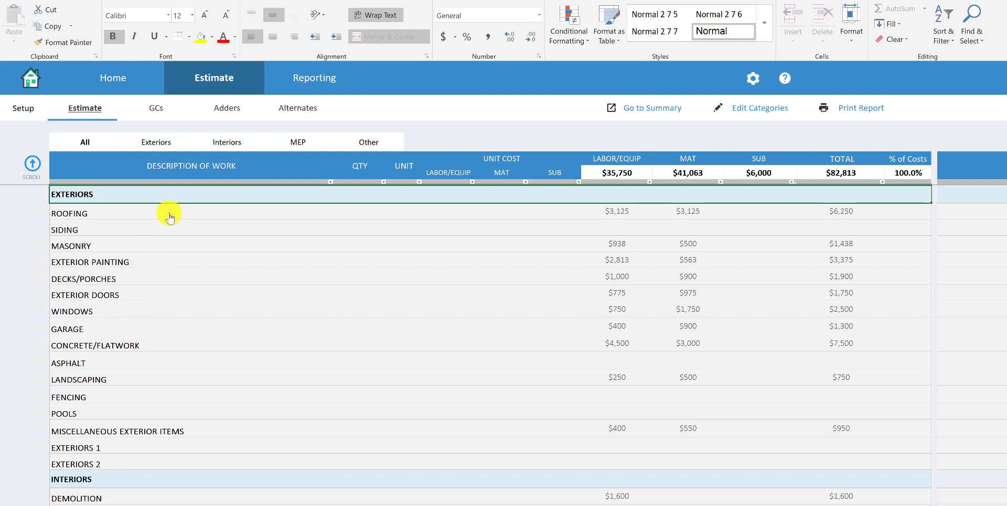
# - Expand the Roofing category and examine the quantity, labor and material unit costs of the architectural roof replacement line
pyautogui.click(115, 218)
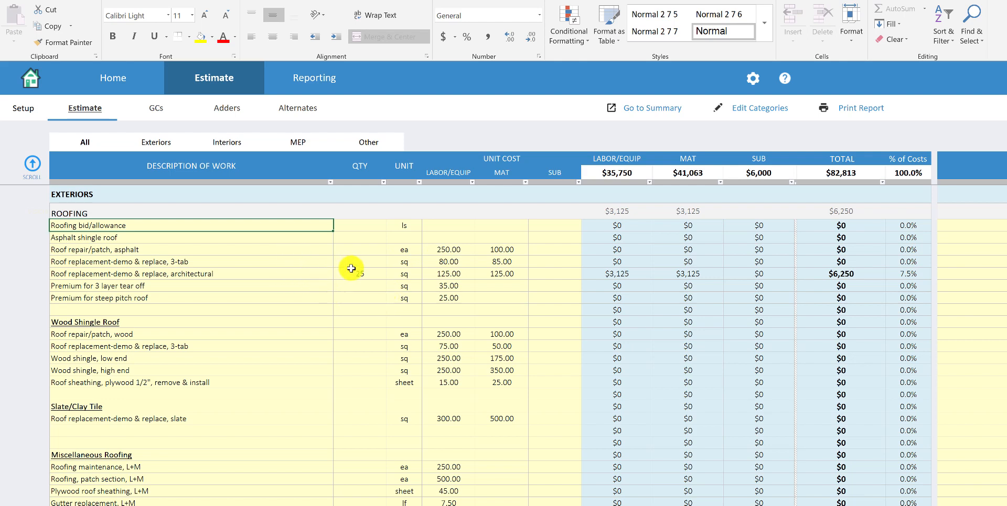
pyautogui.click(374, 273)
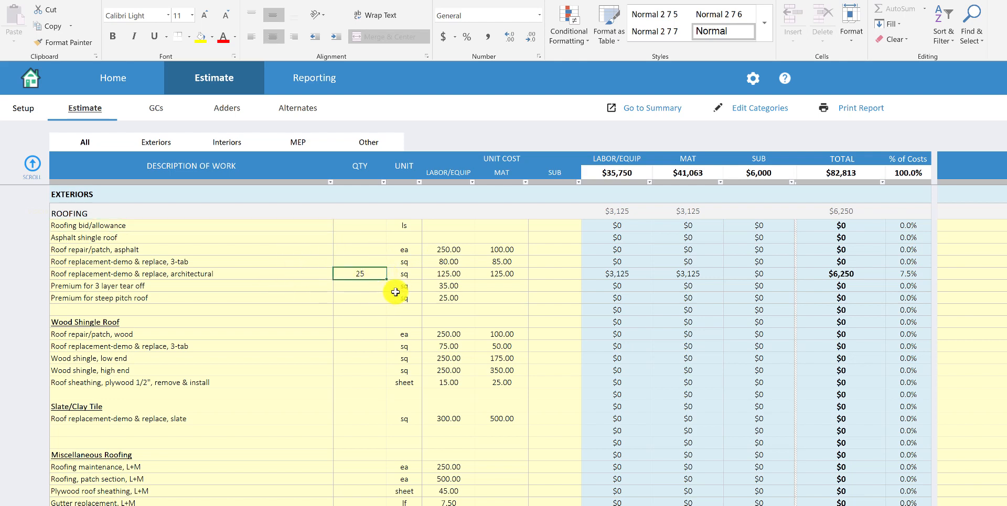
pyautogui.click(457, 273)
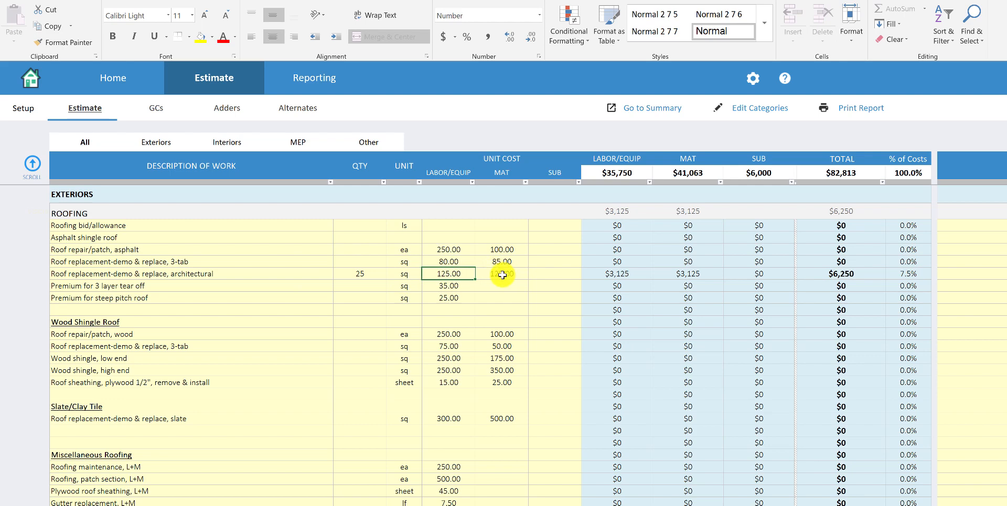
pyautogui.click(488, 275)
pyautogui.moveTo(489, 275); pyautogui.dragTo(458, 270)
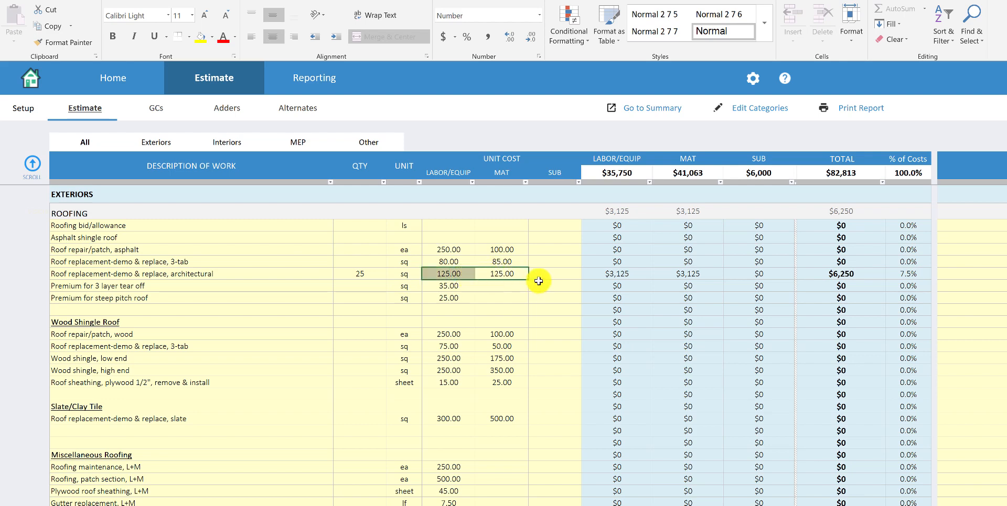
pyautogui.click(498, 275)
pyautogui.click(371, 274)
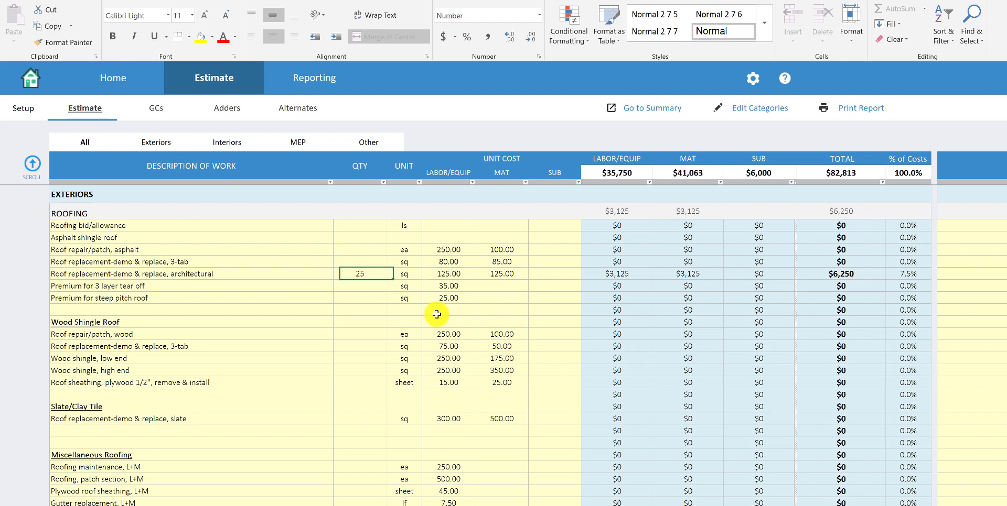
pyautogui.click(457, 273)
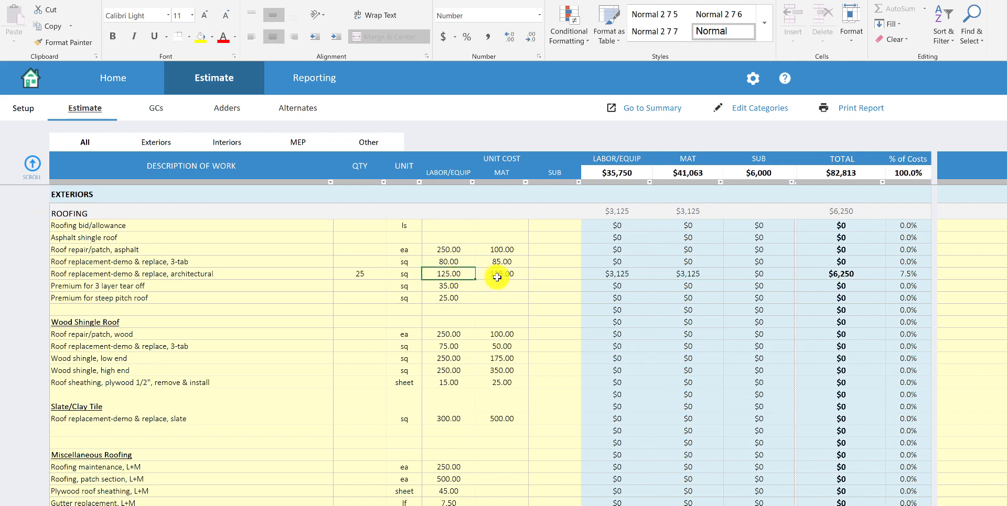
pyautogui.click(496, 276)
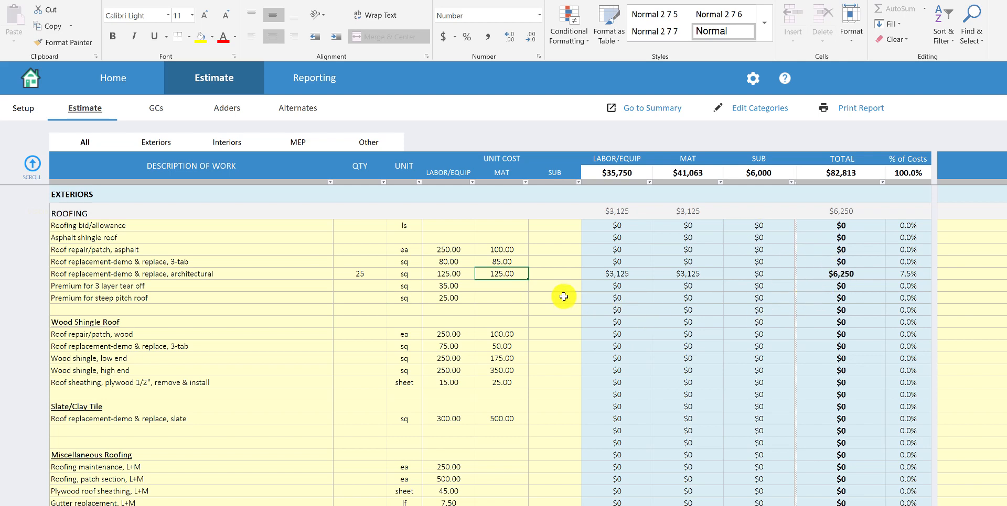
pyautogui.click(460, 273)
pyautogui.click(243, 274)
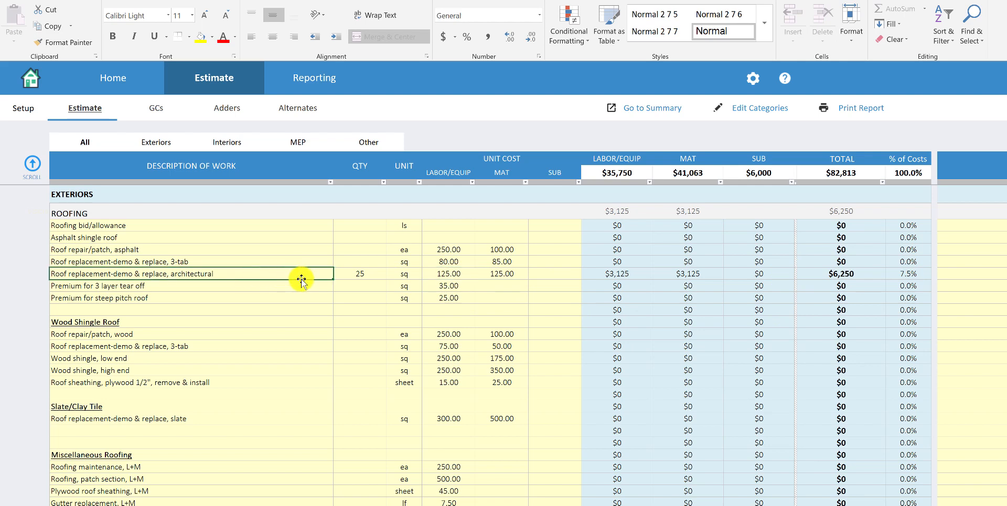
pyautogui.click(508, 274)
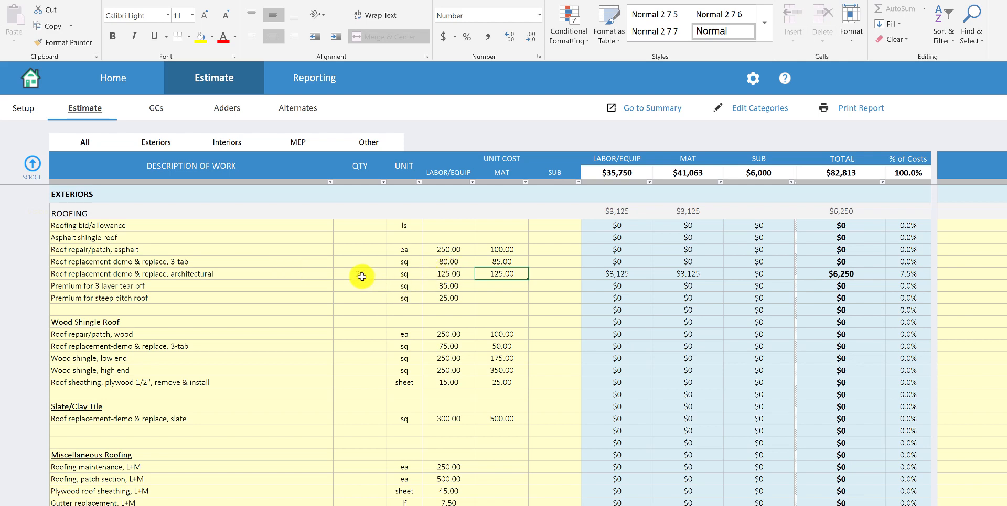
# - Set the labor/equipment unit cost of the architectural roof replacement line to 150 and collapse the Roofing category
pyautogui.click(449, 274)
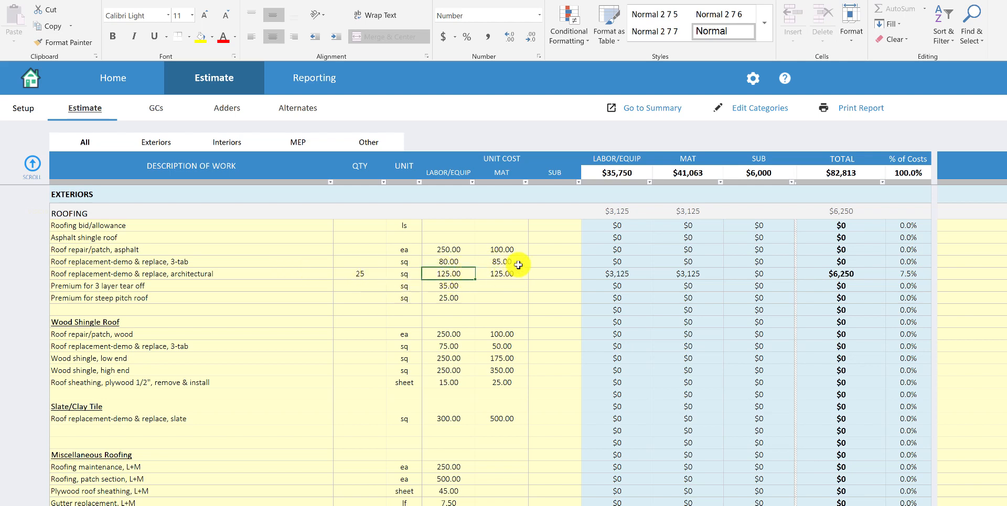
pyautogui.write('15')
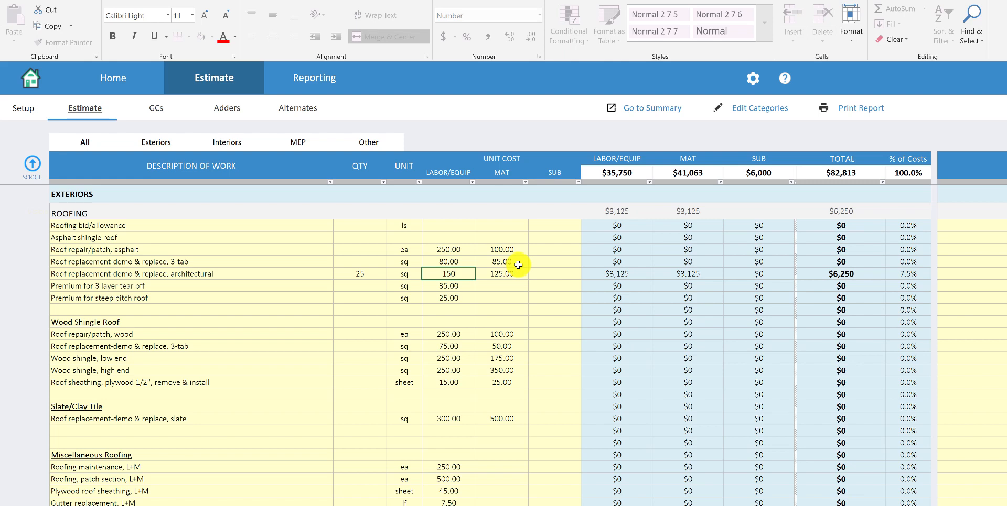
pyautogui.write('0')
pyautogui.press('Return')
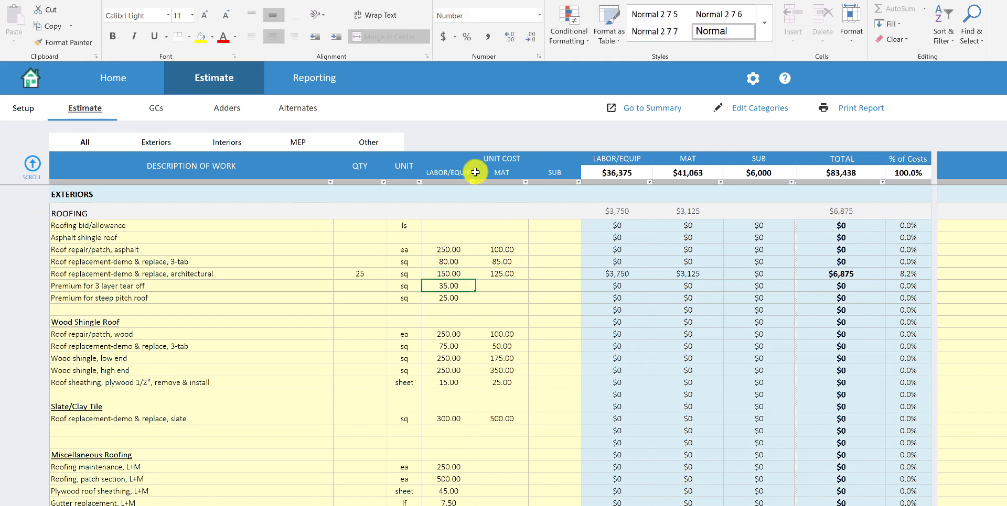
pyautogui.doubleClick(447, 270)
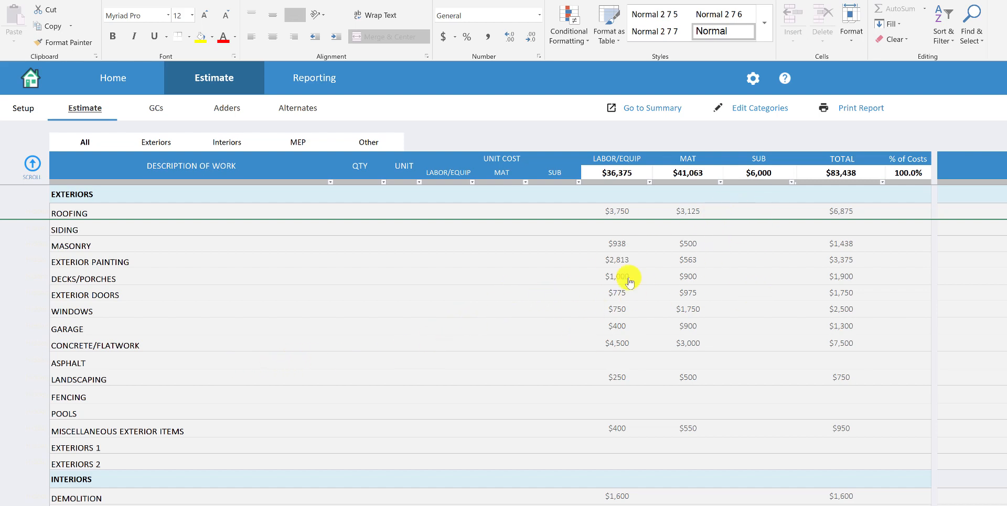
# - Examine the category cost totals across the Exteriors, Interiors, MEP Systems and Other sections of the estimate
pyautogui.scroll(-5, 450, 359)
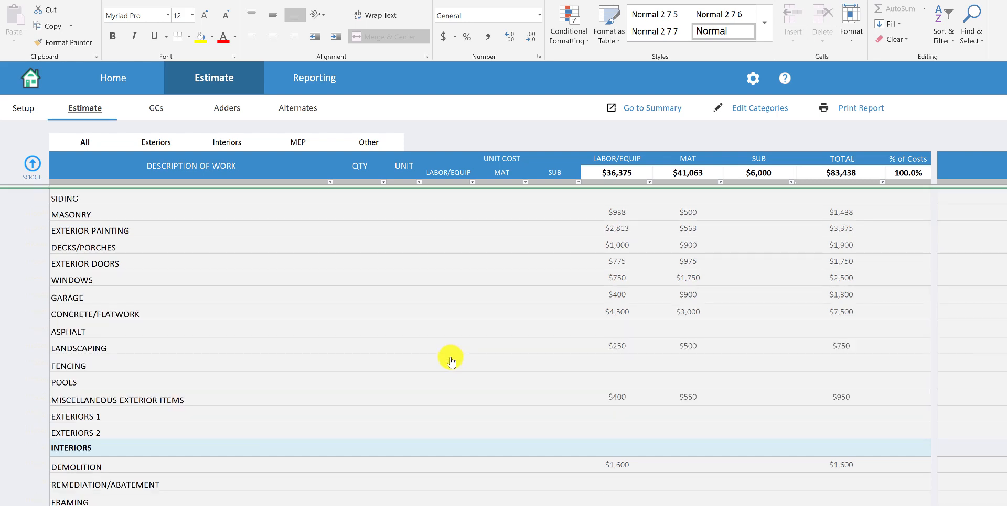
pyautogui.scroll(-1, 420, 356)
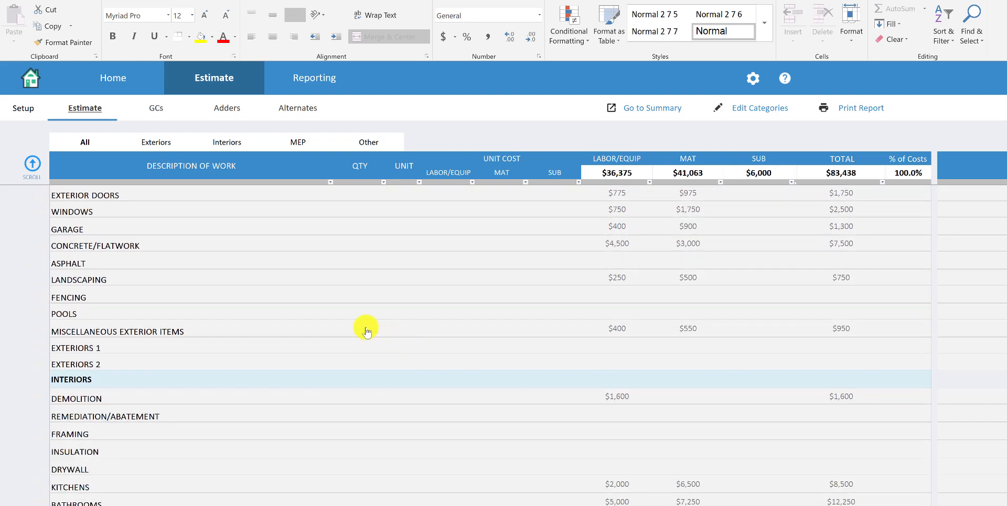
pyautogui.scroll(-2, 283, 336)
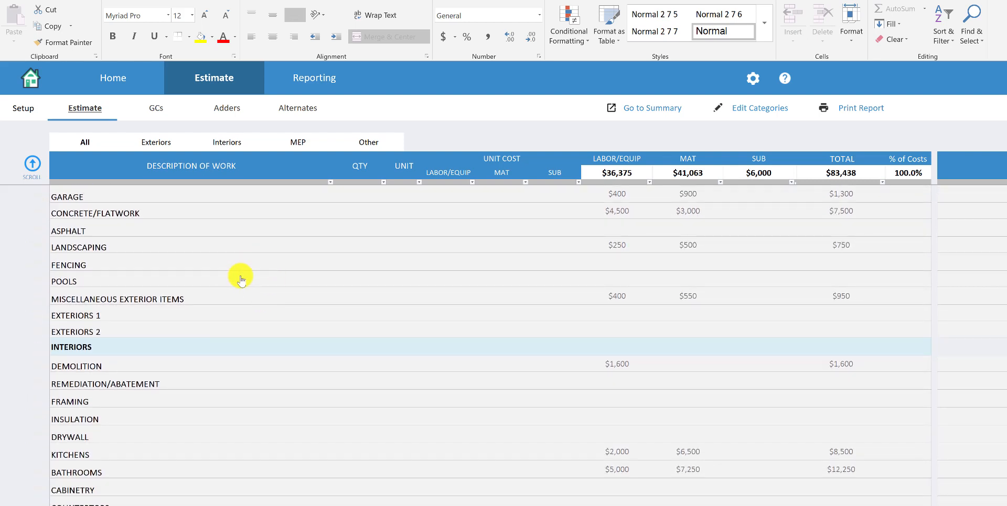
pyautogui.scroll(-6, 241, 279)
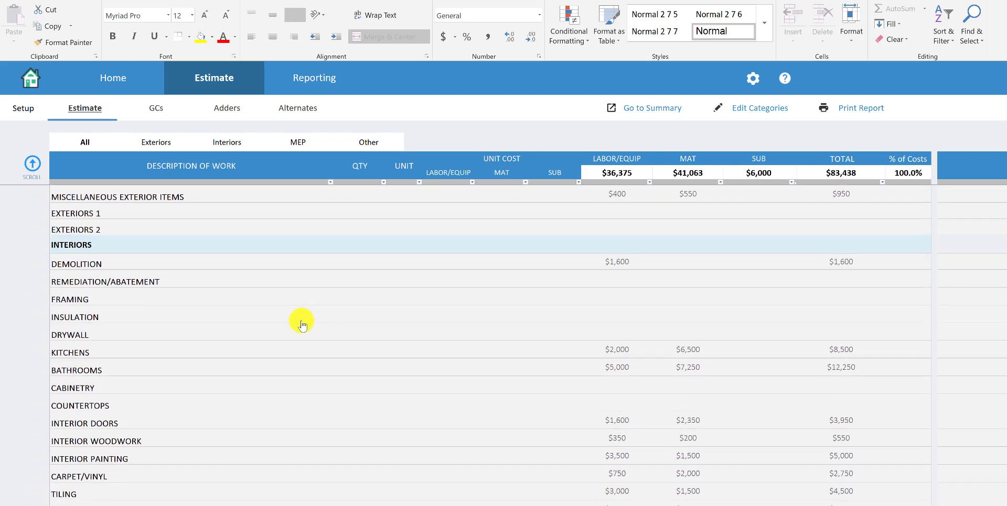
pyautogui.scroll(-6, 302, 326)
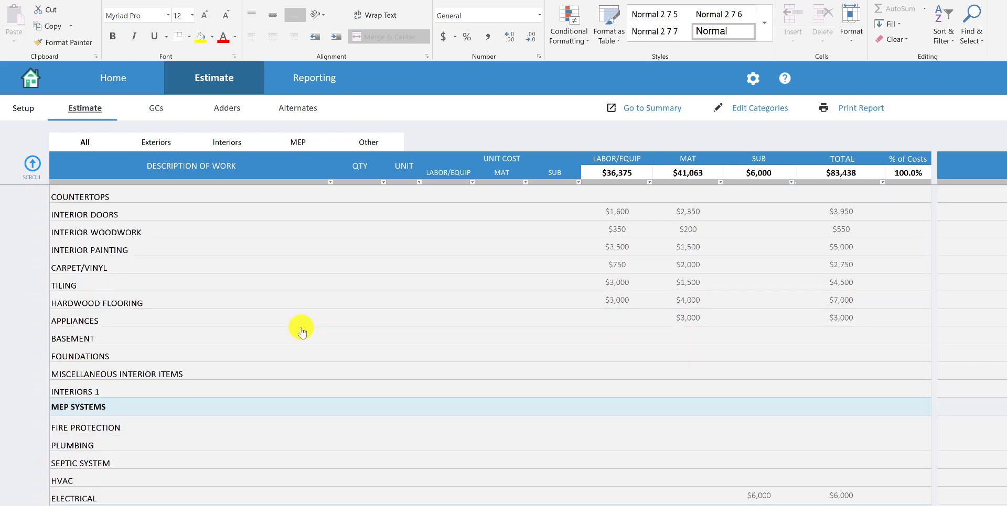
pyautogui.scroll(-1, 302, 332)
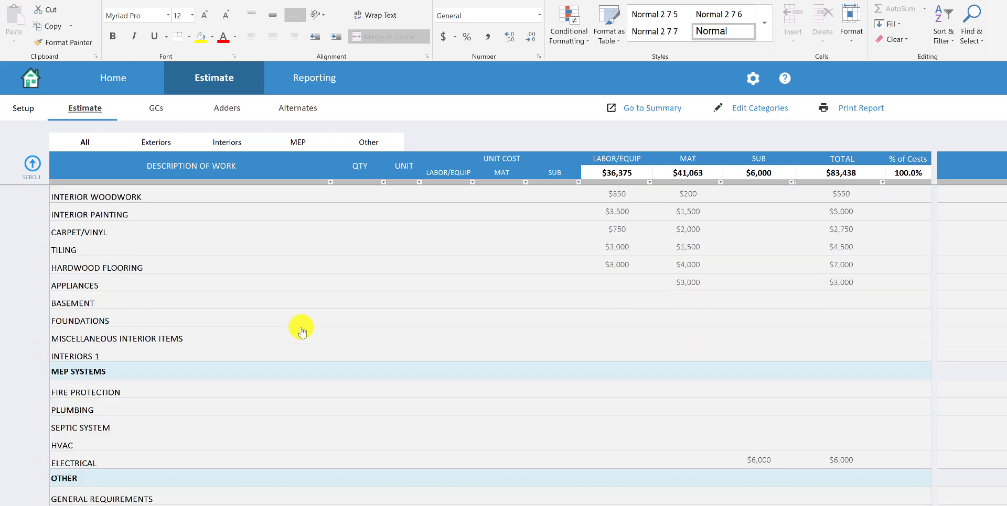
pyautogui.scroll(-3, 302, 330)
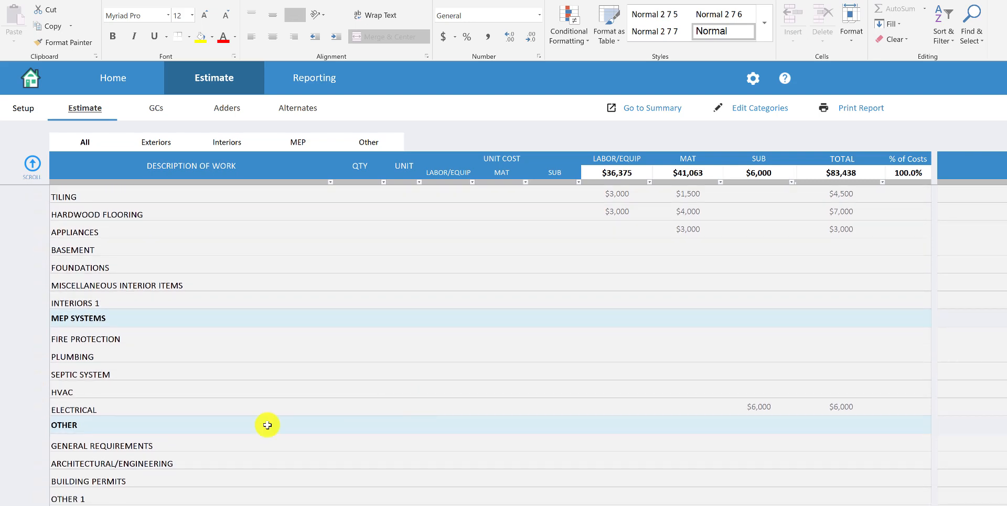
pyautogui.scroll(-1, 240, 429)
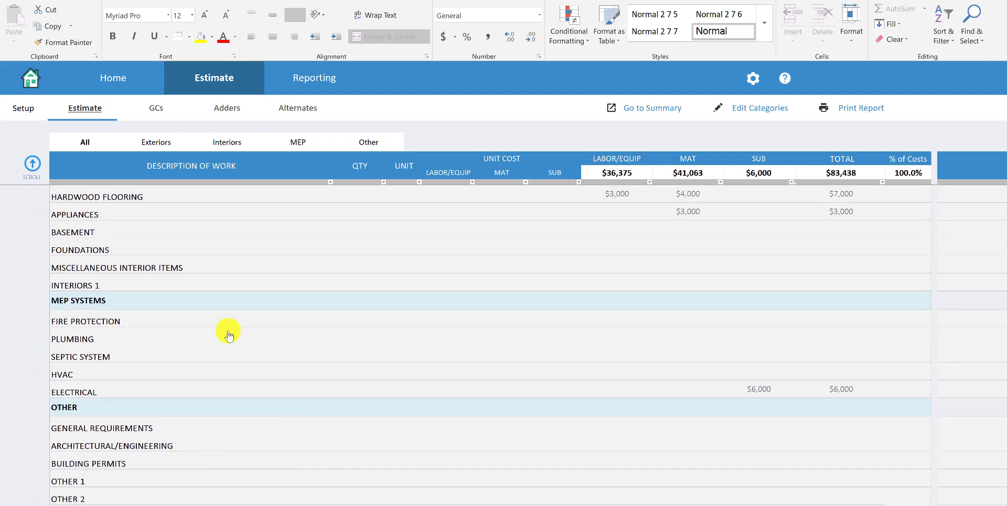
pyautogui.scroll(10, 232, 335)
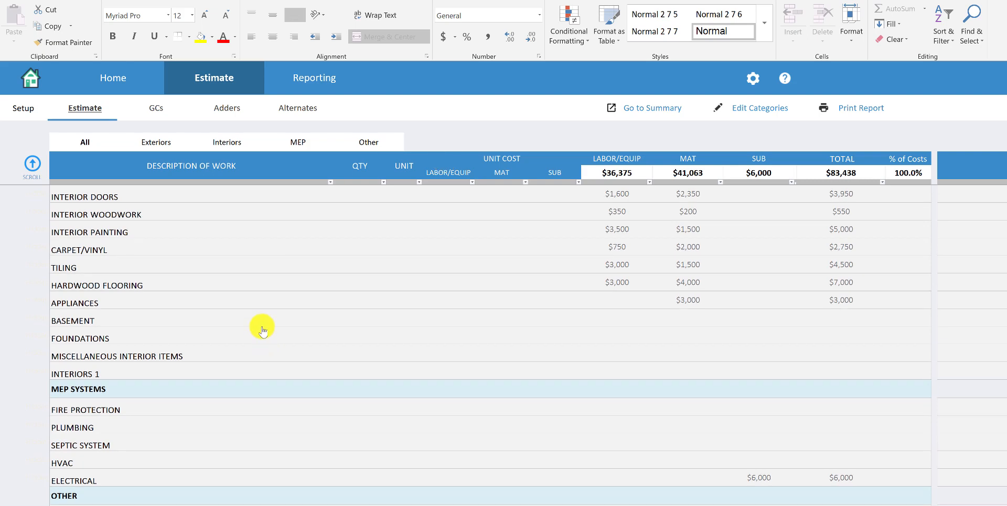
pyautogui.scroll(8, 248, 268)
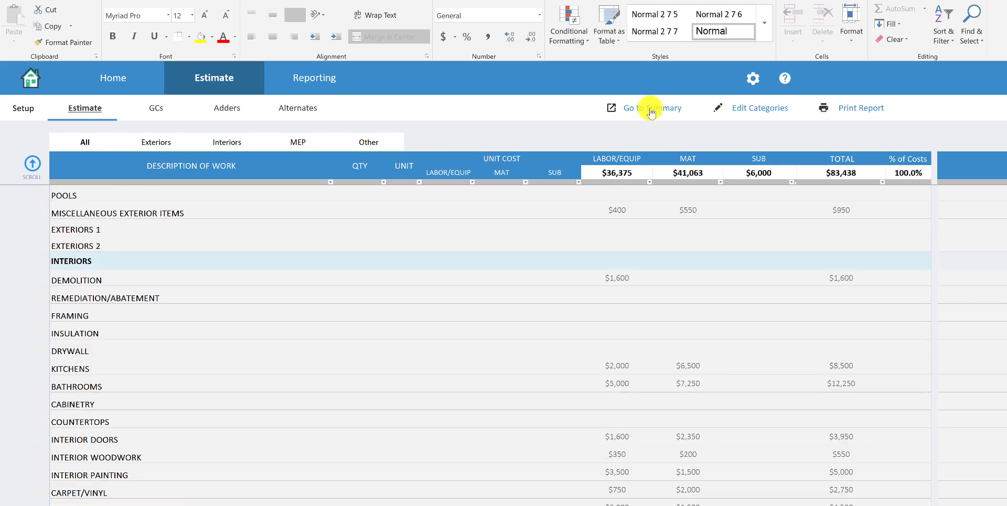
pyautogui.scroll(1, 637, 166)
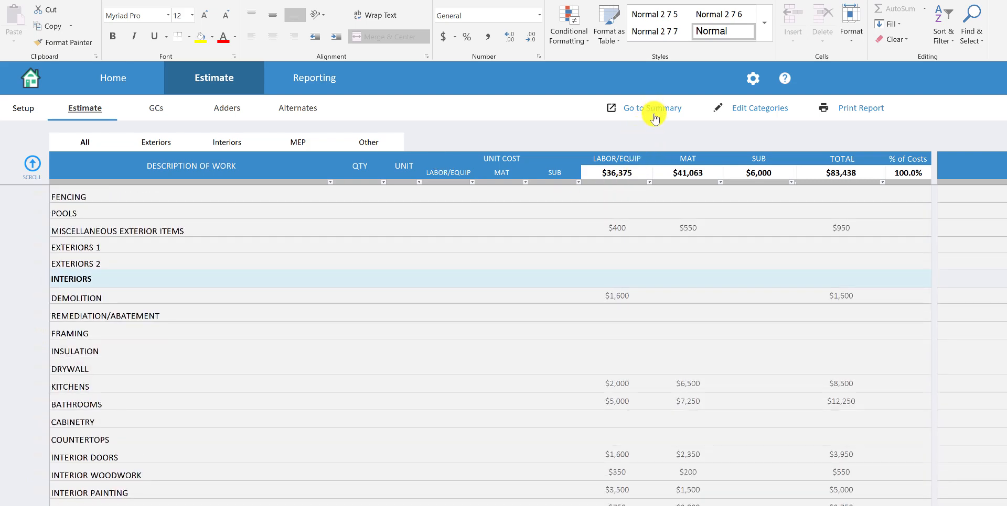
# - Open the estimate summary and review the section totals, allocated adders and project grand total
pyautogui.click(654, 112)
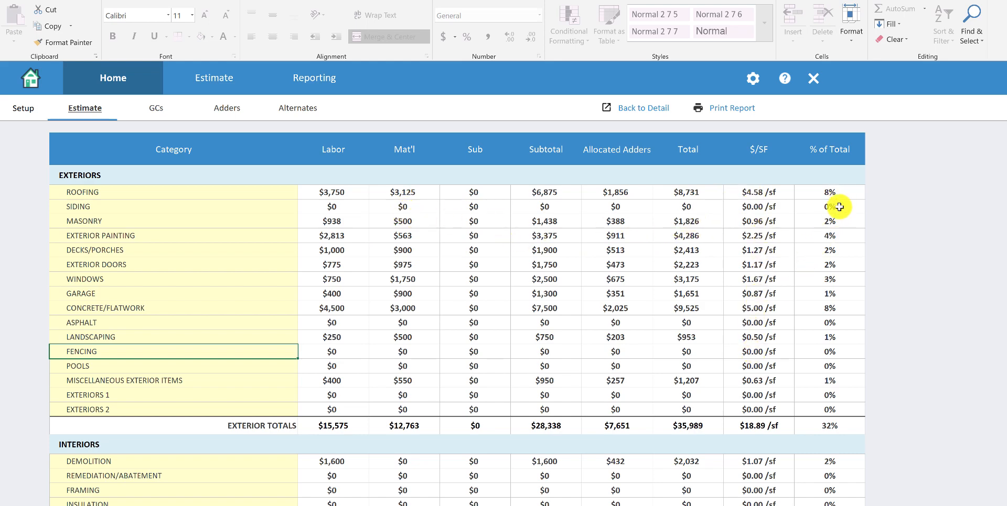
pyautogui.scroll(-10, 464, 273)
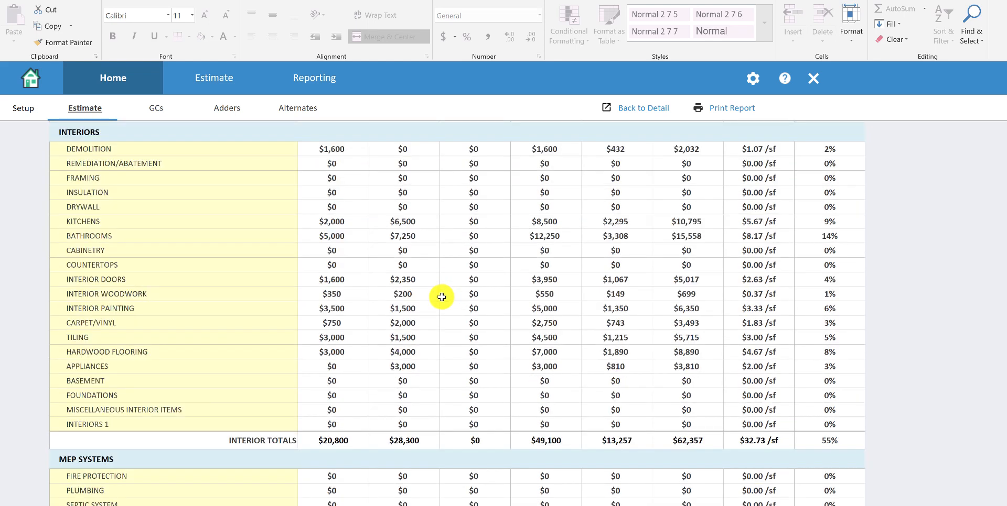
pyautogui.scroll(-5, 496, 301)
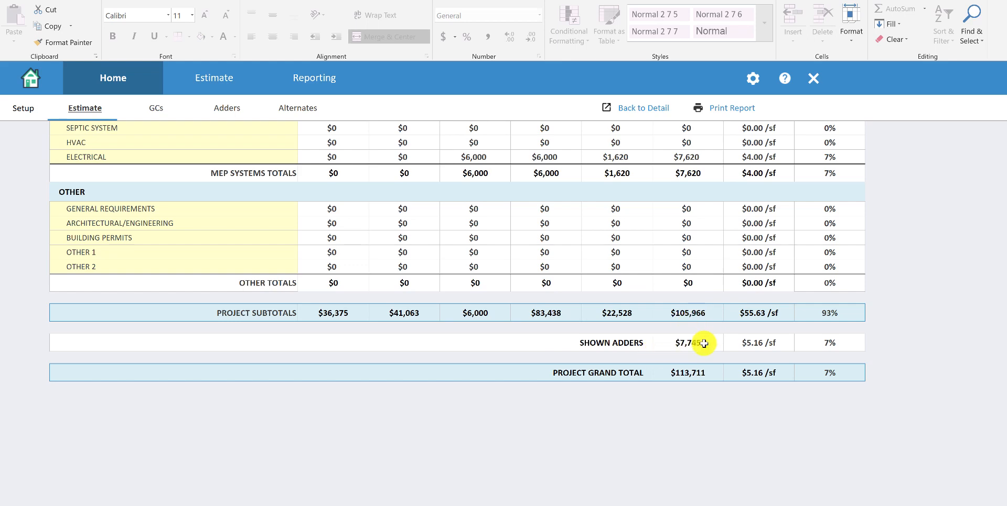
pyautogui.click(712, 373)
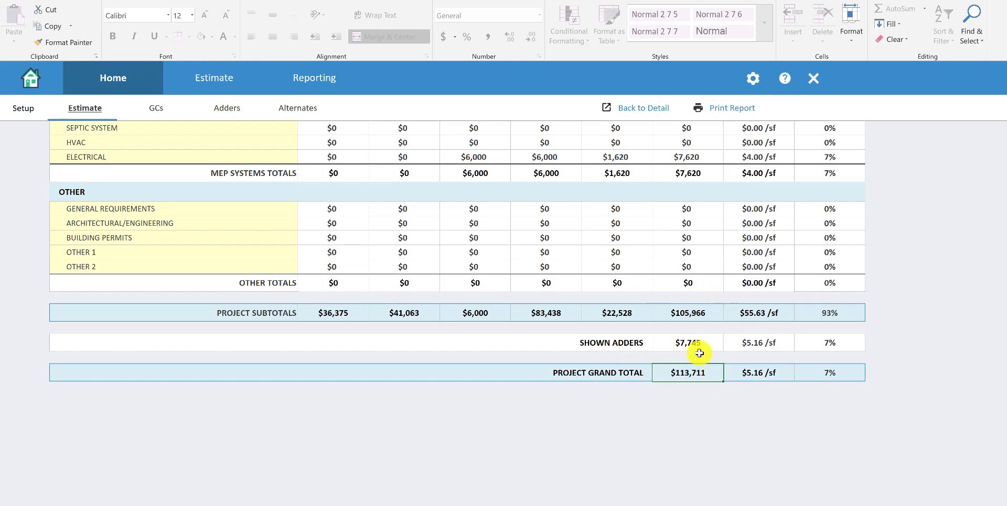
# - Open the general conditions sheet, review the Project Manager 2 quantity and labor unit cost, and collapse Office Personnel
pyautogui.scroll(15, 507, 268)
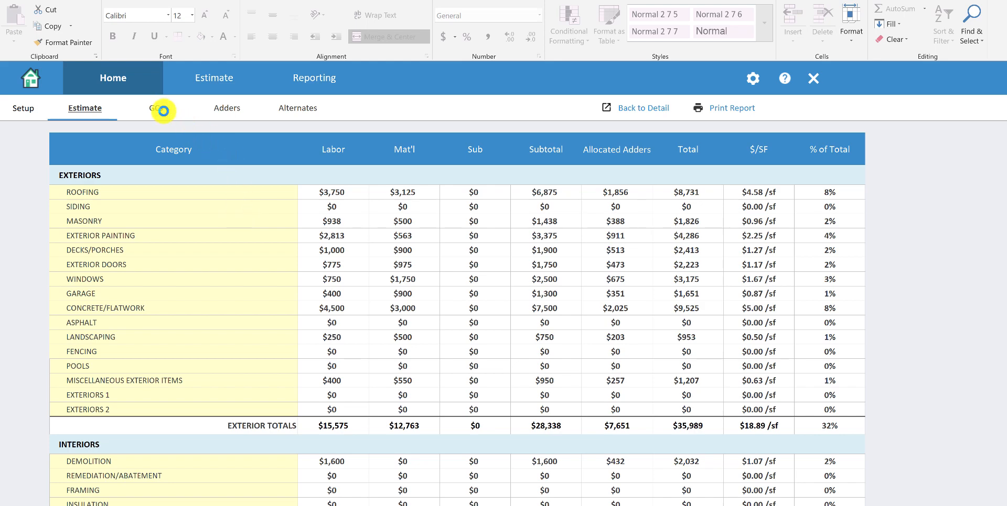
pyautogui.click(158, 110)
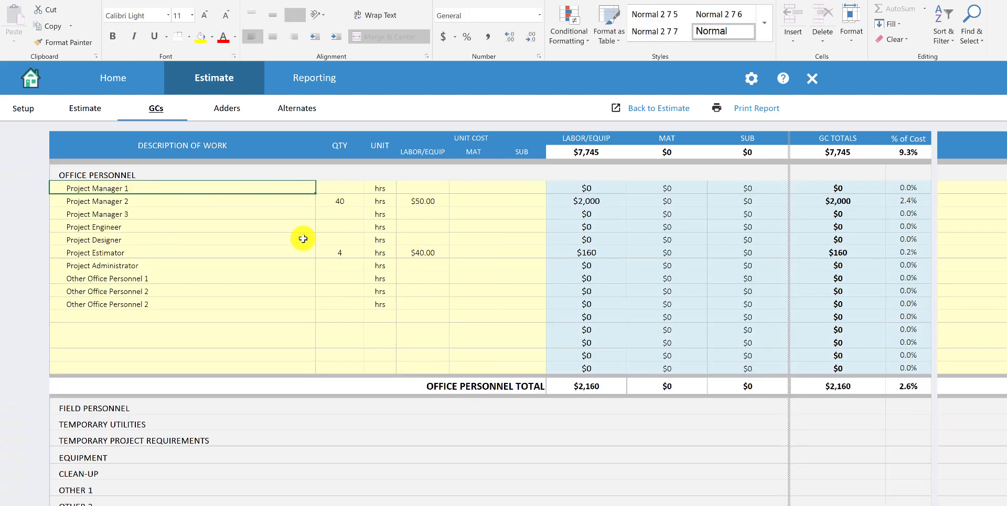
pyautogui.click(342, 199)
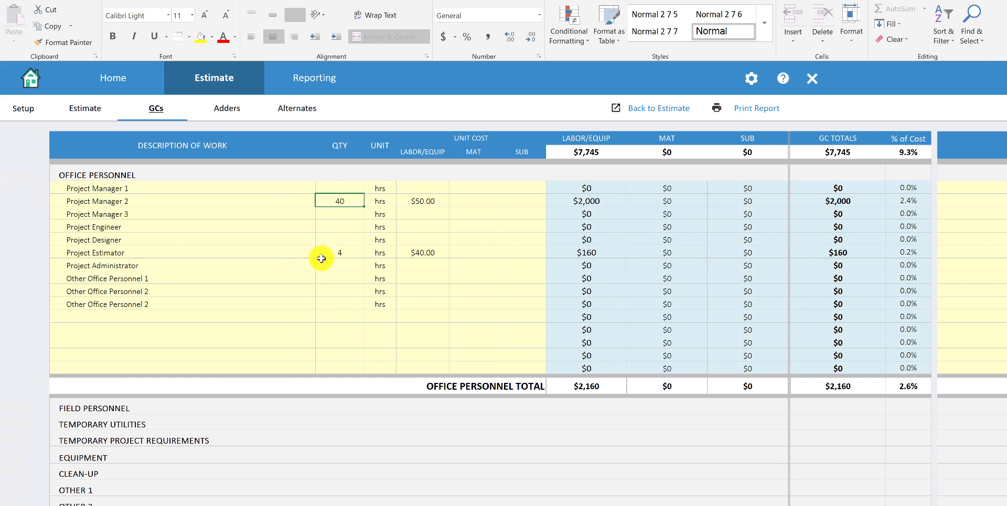
pyautogui.click(424, 201)
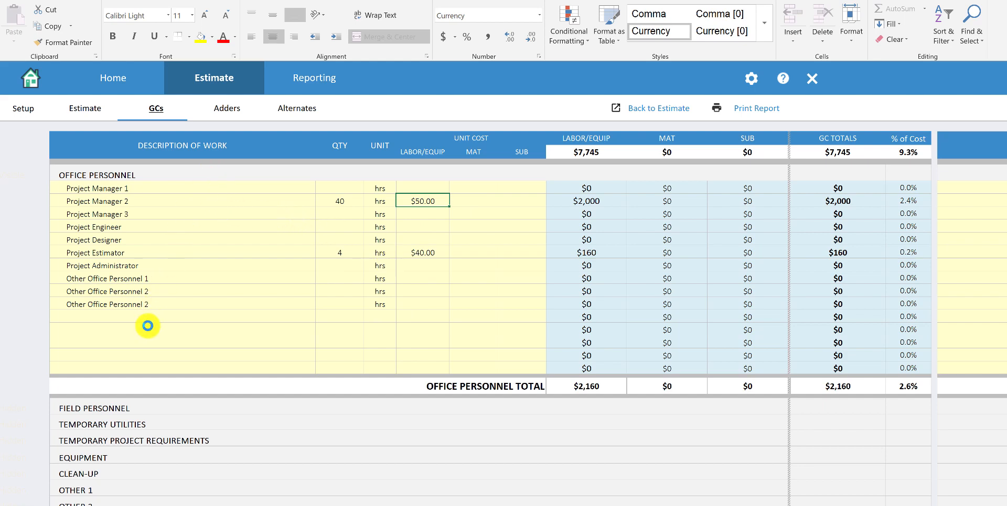
pyautogui.click(131, 390)
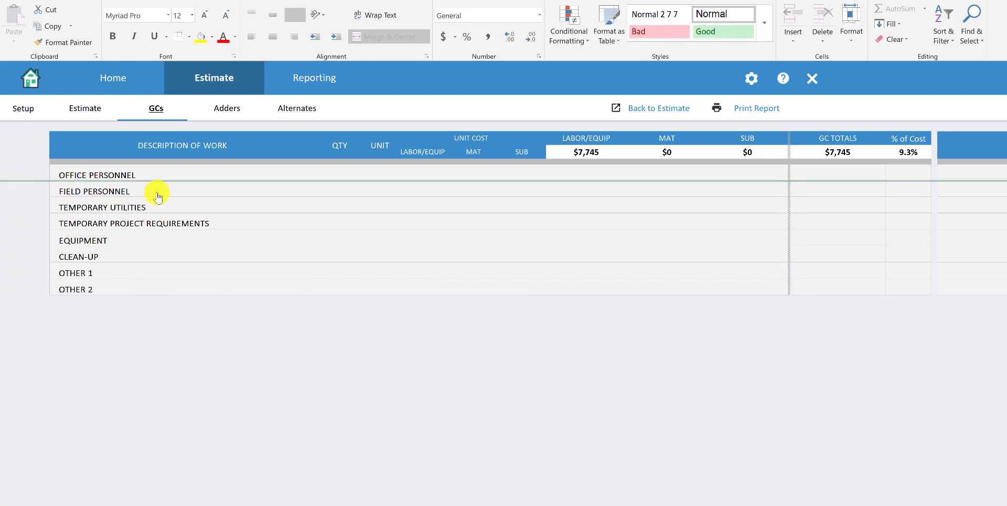
# - Examine the line items under Field Personnel, Temporary Utilities and Temporary Project Requirements, expanding and collapsing each general conditions category in turn
pyautogui.click(158, 195)
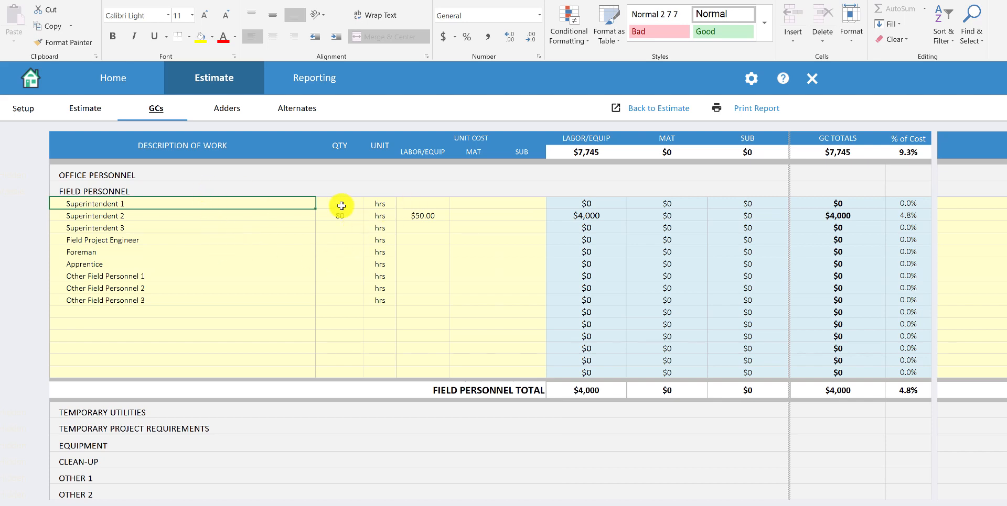
pyautogui.click(196, 190)
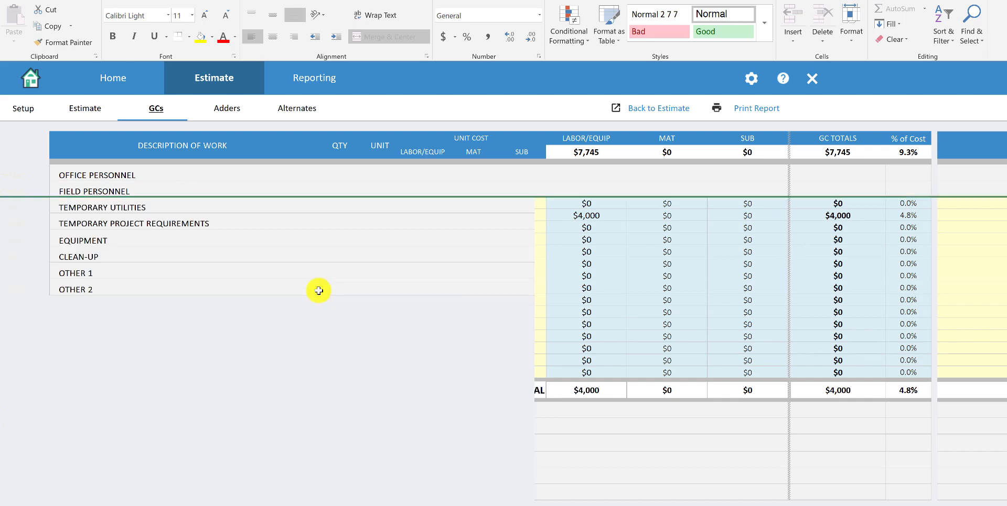
pyautogui.click(175, 210)
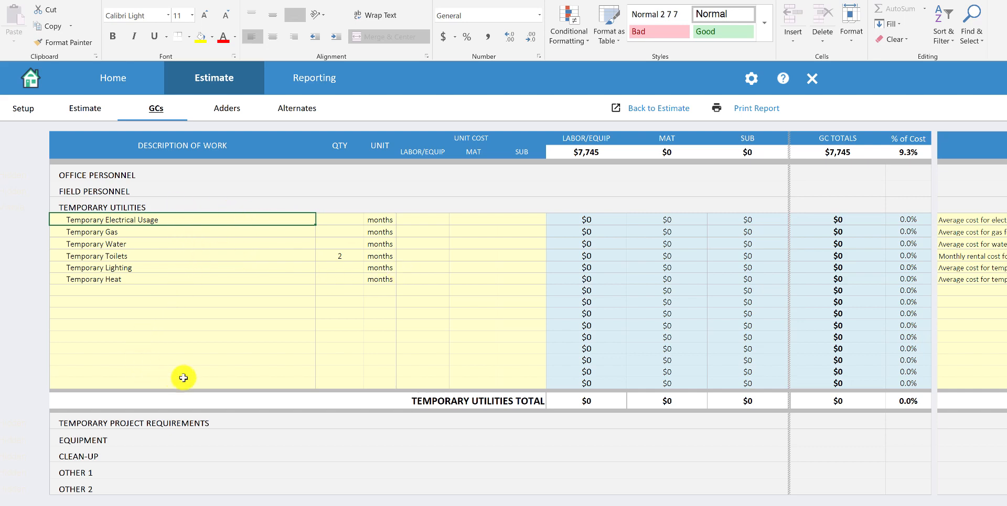
pyautogui.click(180, 227)
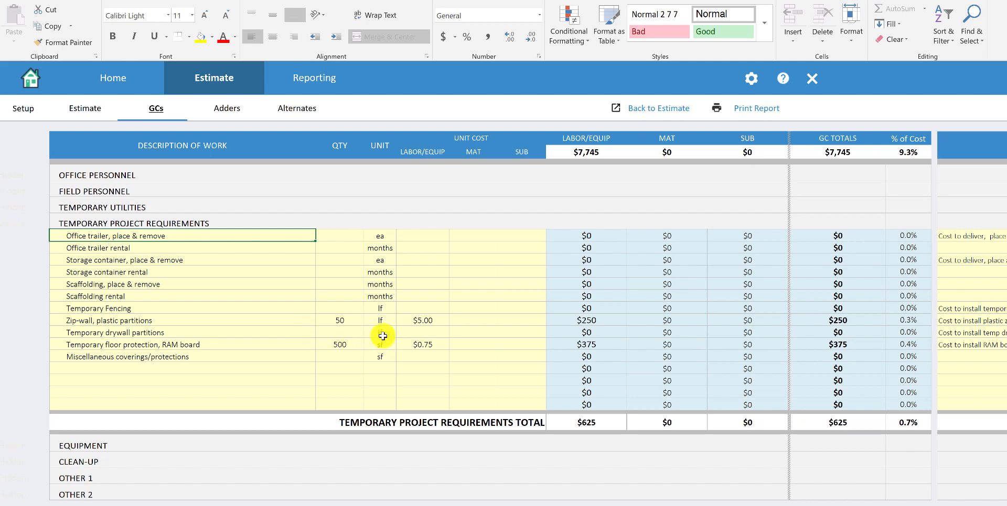
pyautogui.click(329, 308)
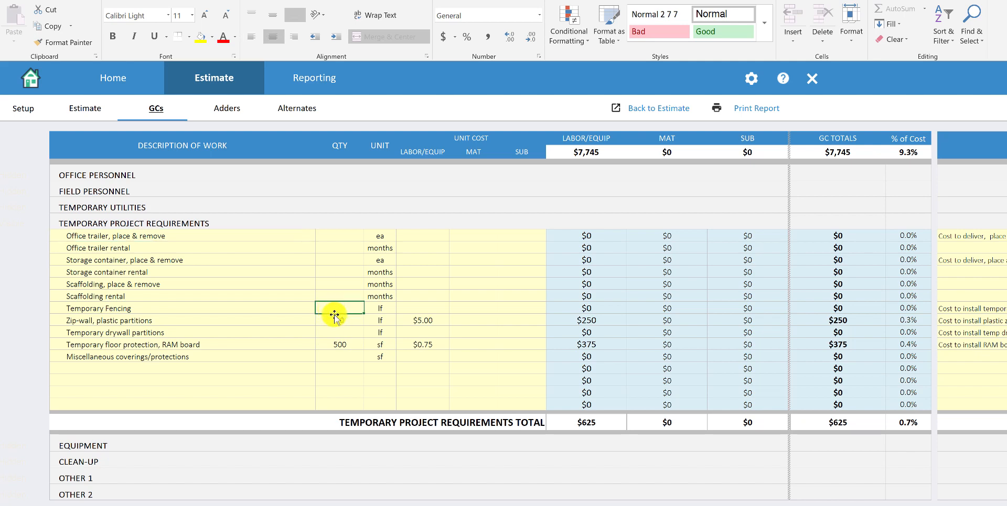
pyautogui.click(248, 225)
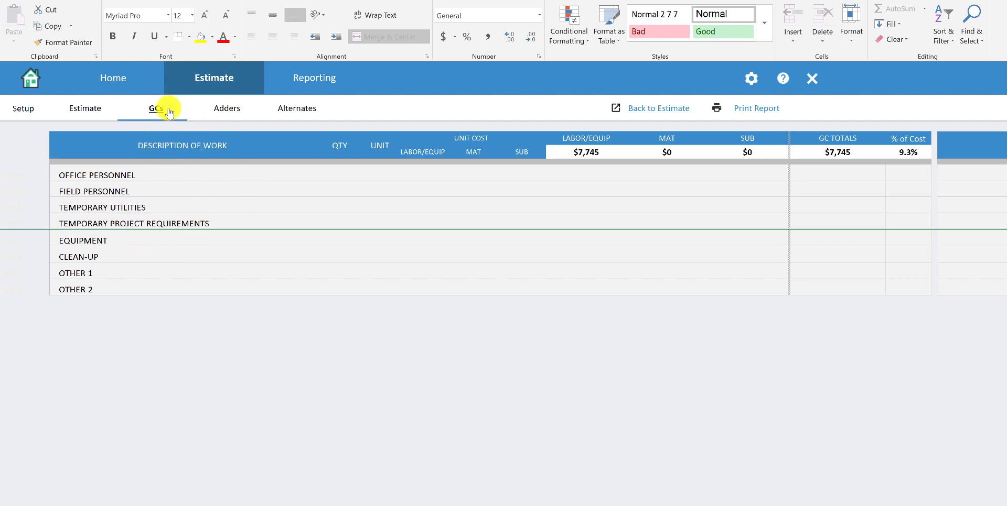
# - Open the Adders sheet and examine the estimating contingency, construction contingency and remodeling tax lines
pyautogui.click(227, 108)
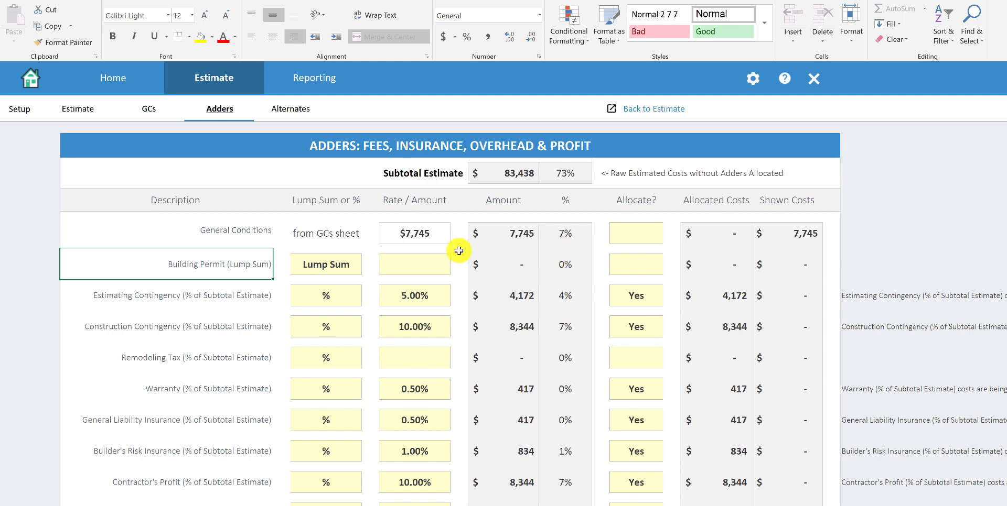
pyautogui.scroll(-2, 306, 286)
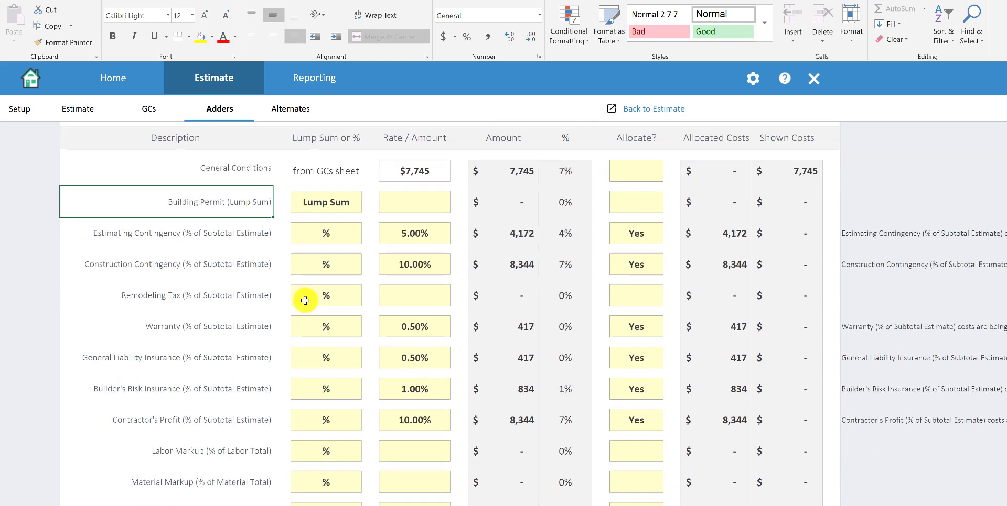
pyautogui.click(231, 247)
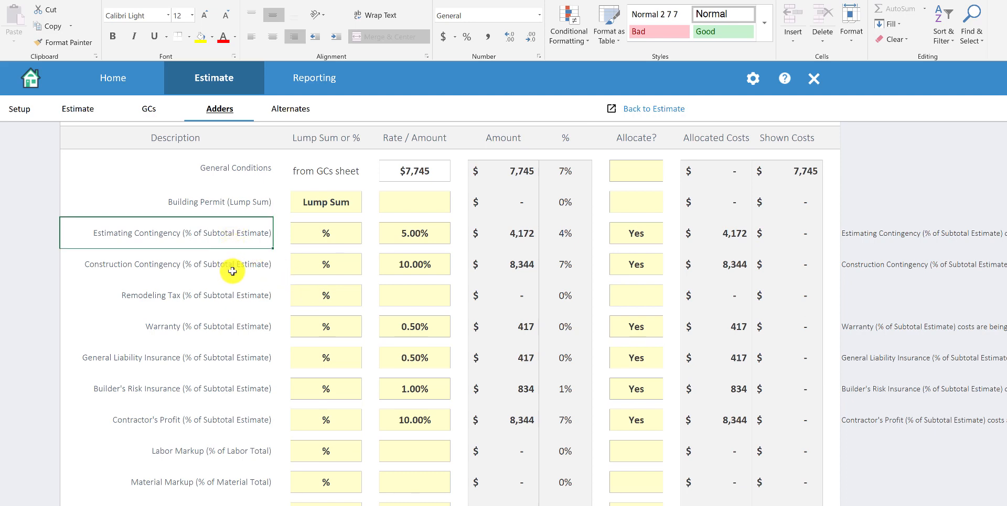
pyautogui.click(232, 271)
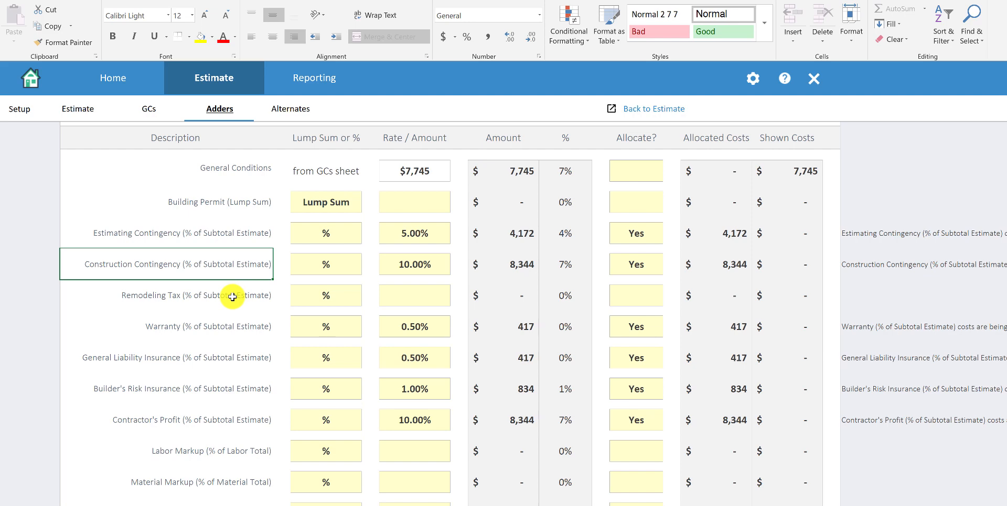
pyautogui.click(233, 298)
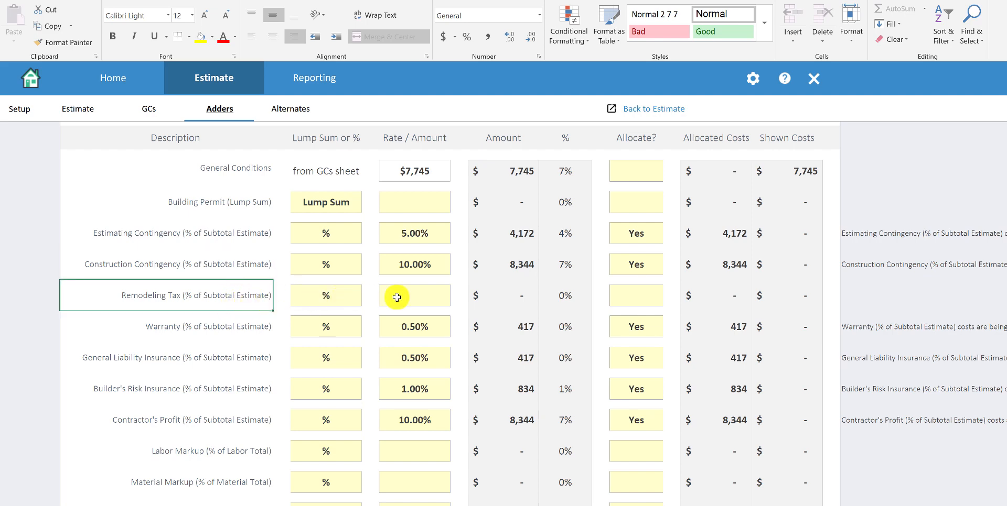
# - Examine the builder's risk insurance and contractor's profit adders, including the contractor's profit rate
pyautogui.scroll(-3, 356, 317)
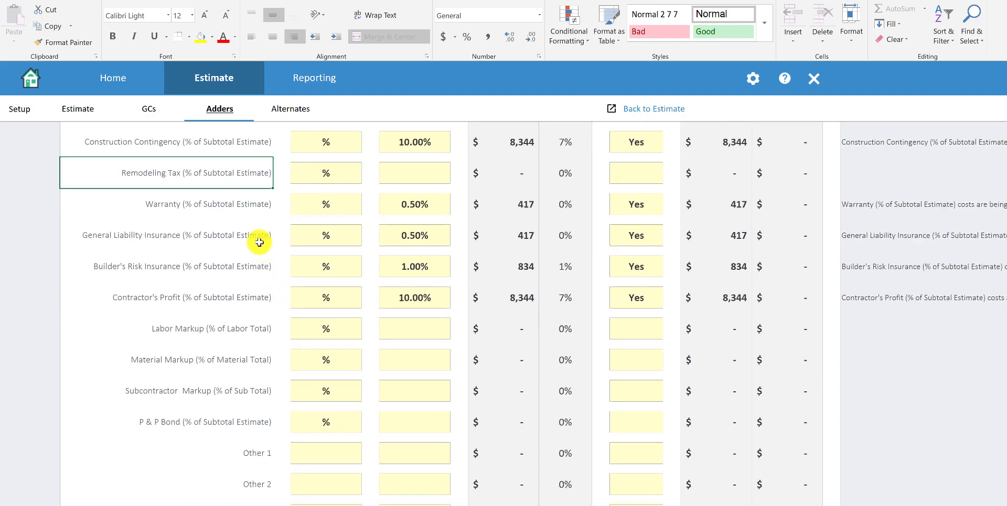
pyautogui.click(239, 268)
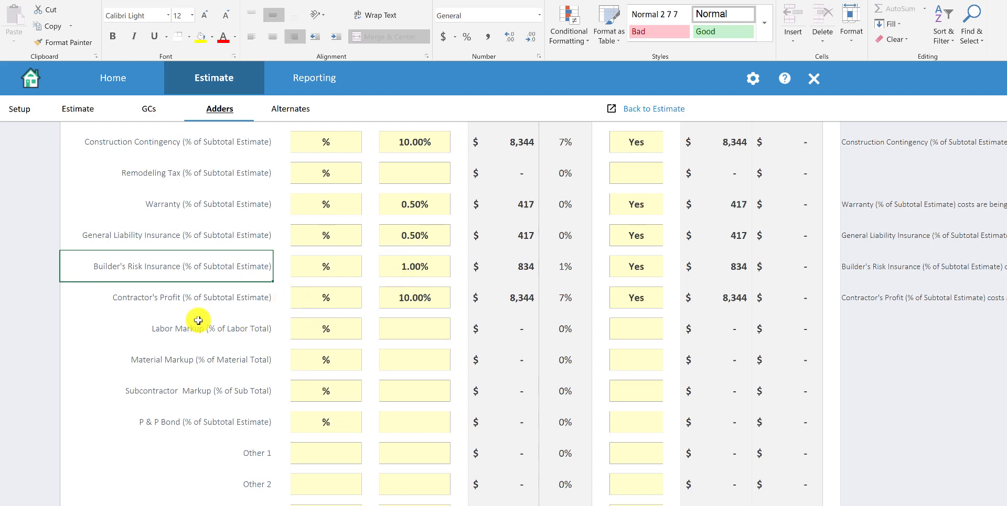
pyautogui.click(213, 300)
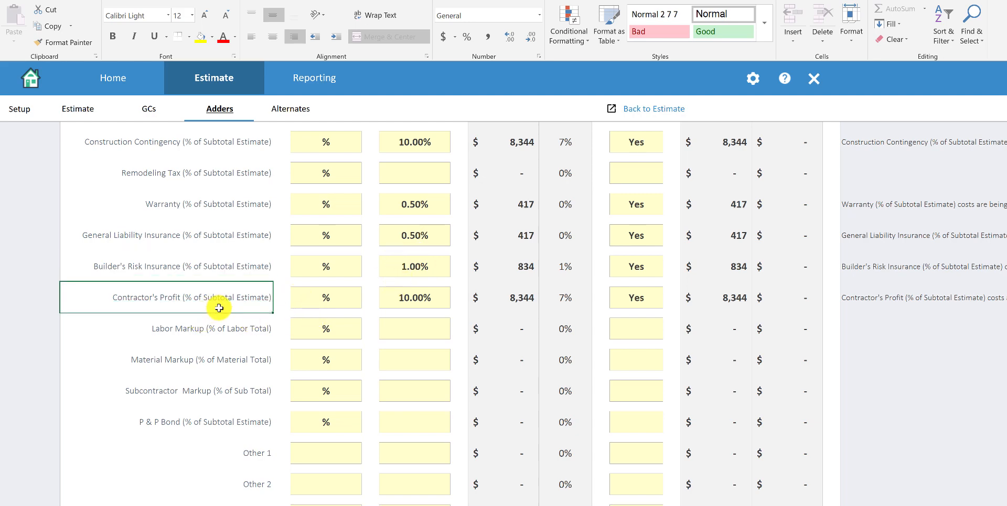
pyautogui.click(410, 299)
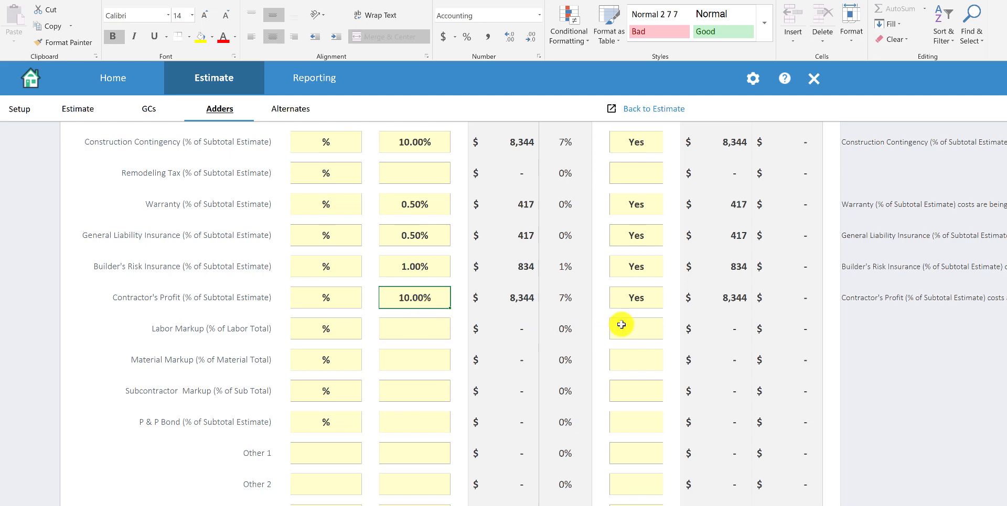
# - Check the cost allocation settings of the General Conditions and Contractor's Profit adders
pyautogui.scroll(2, 622, 325)
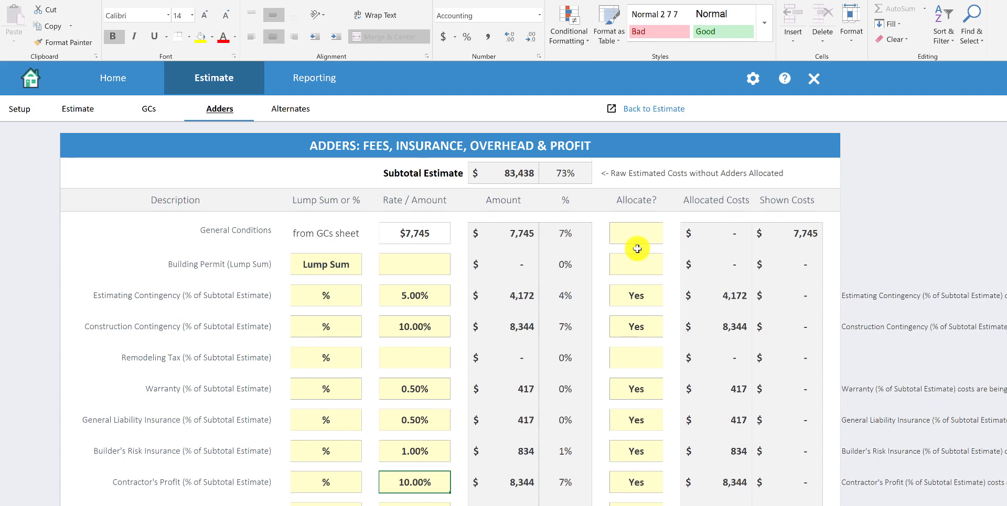
pyautogui.click(636, 244)
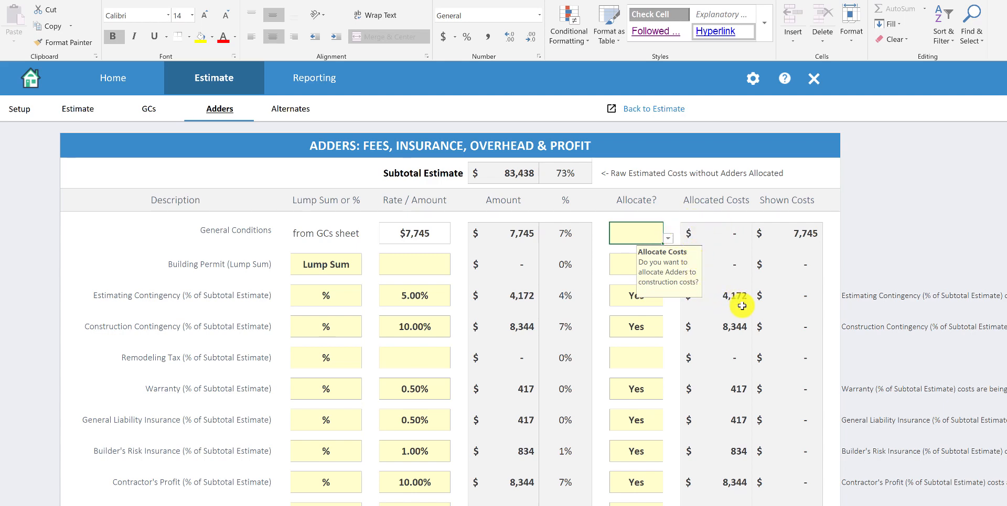
pyautogui.scroll(-1, 670, 409)
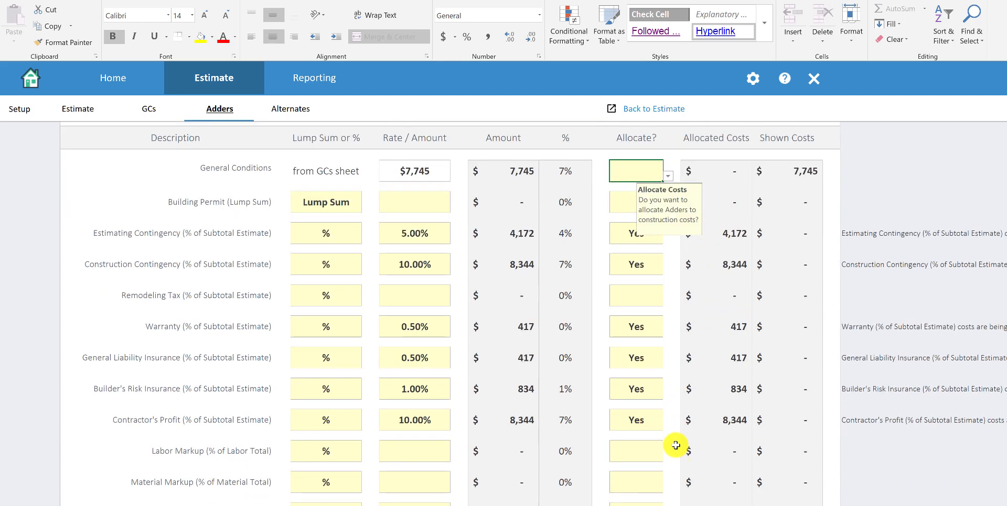
pyautogui.click(660, 420)
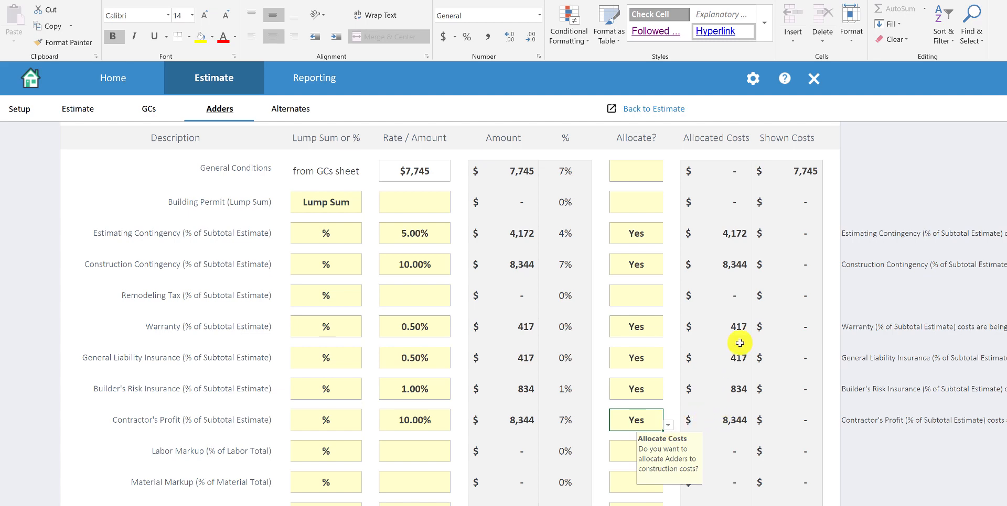
# - Set the allocation option of the General Conditions adder to Yes
pyautogui.scroll(1, 685, 221)
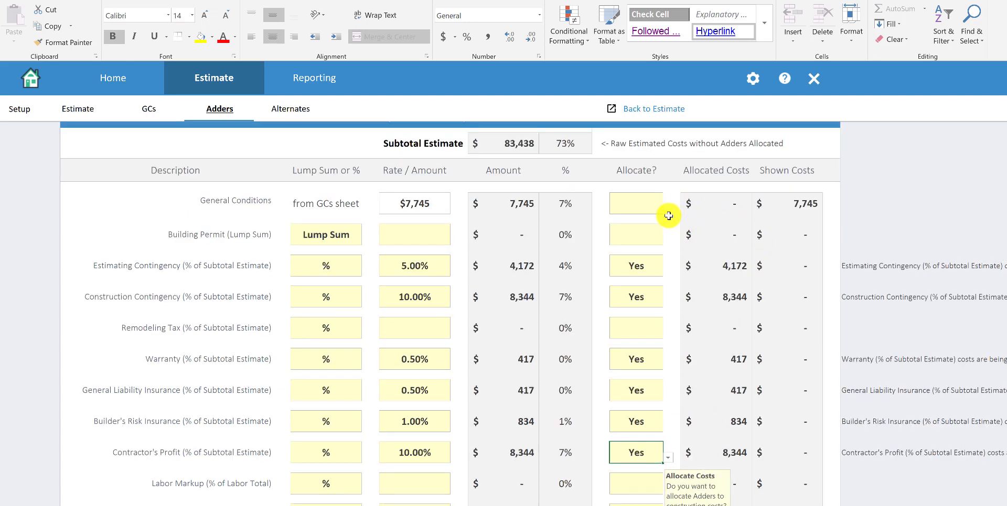
pyautogui.click(659, 239)
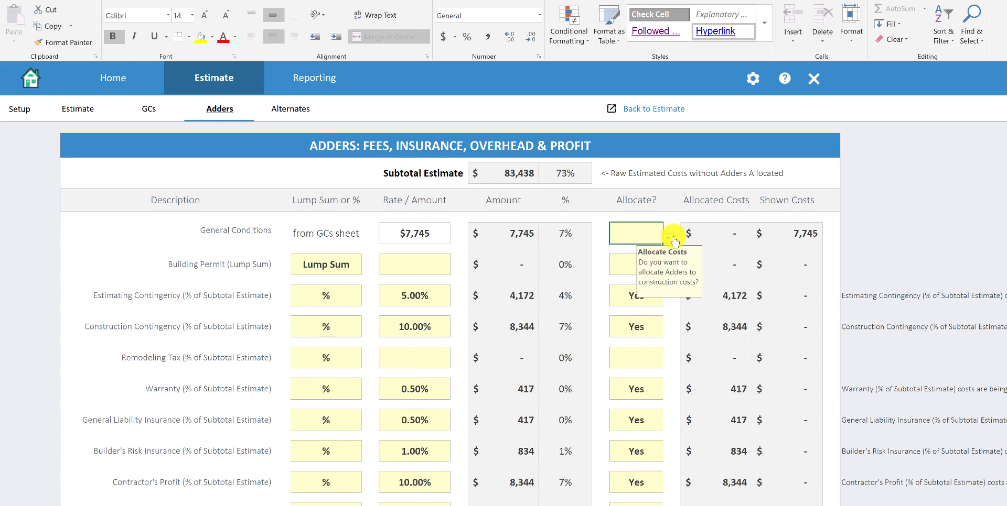
pyautogui.click(668, 238)
pyautogui.click(650, 249)
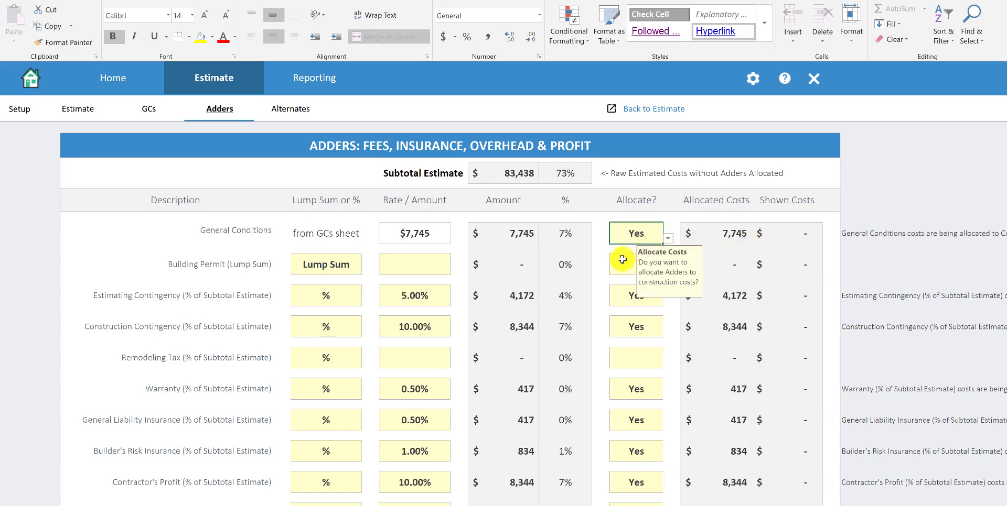
pyautogui.press('Return')
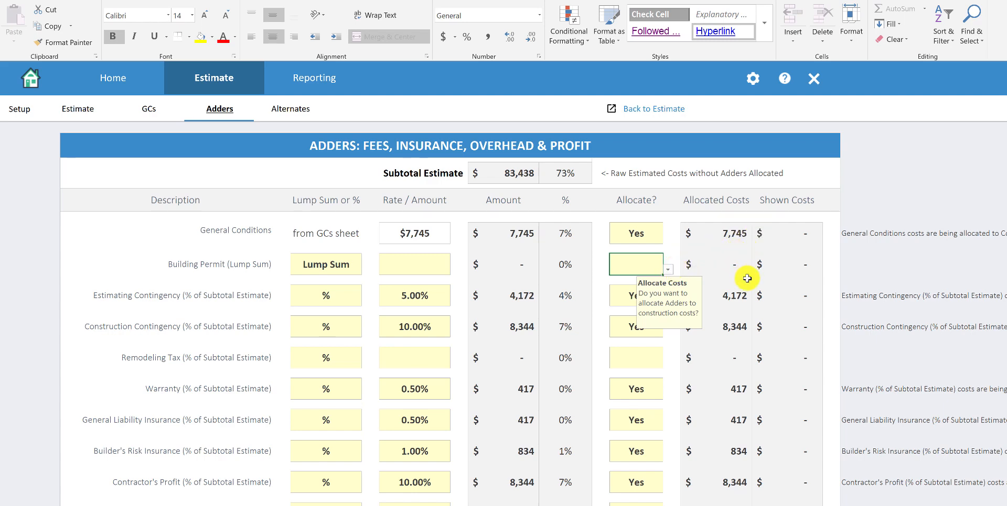
# - Review the allocated and shown costs of all adders, down to the total adders and total estimate with soft costs
pyautogui.press('Down')
pyautogui.press('Down')
pyautogui.press('Down')
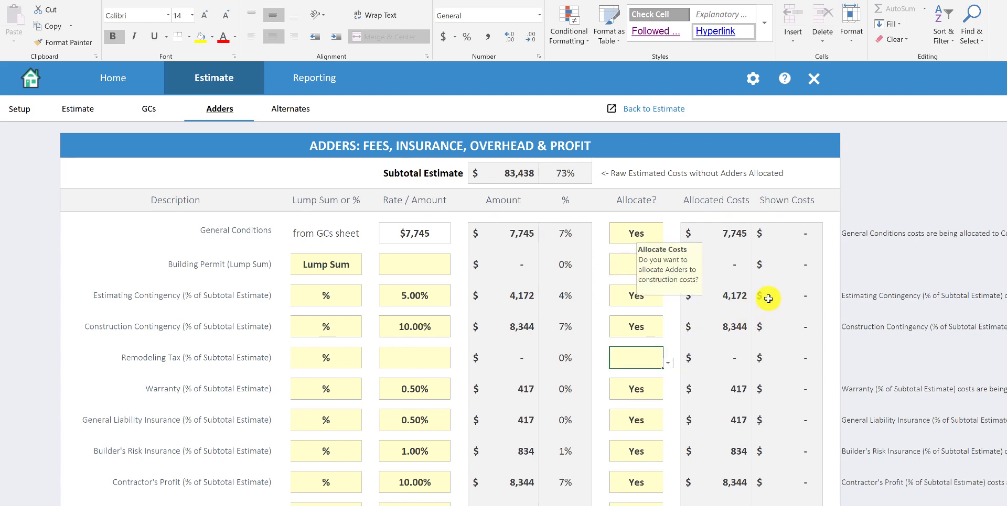
pyautogui.scroll(-2, 702, 294)
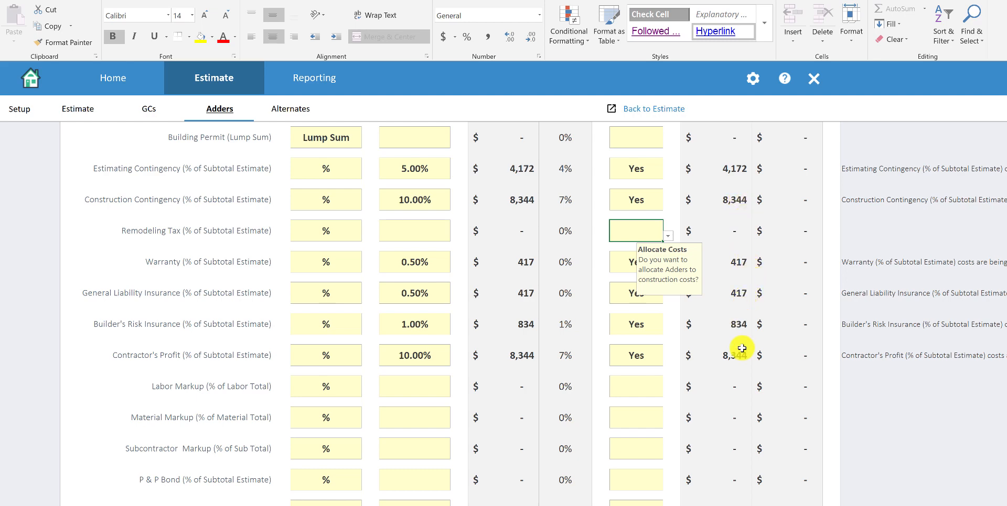
pyautogui.scroll(-2, 771, 357)
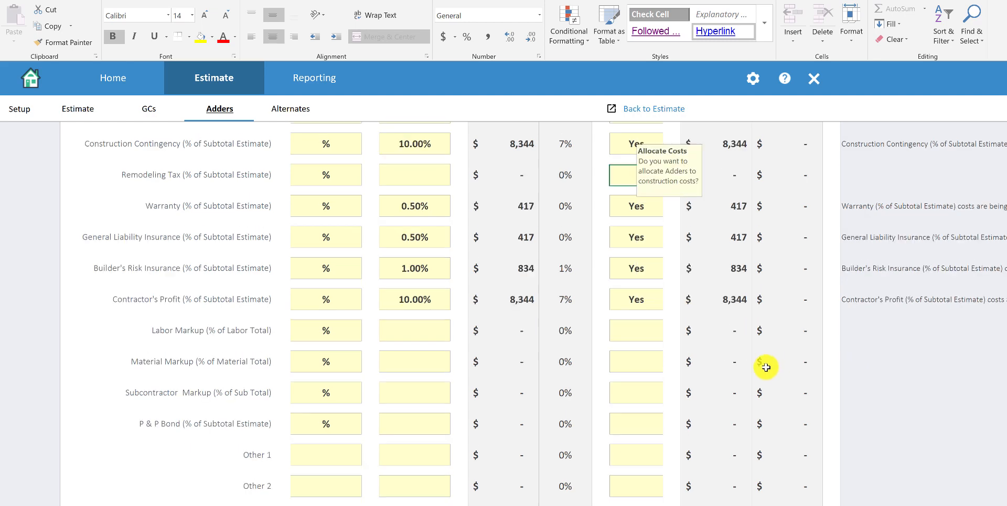
pyautogui.scroll(-1, 777, 376)
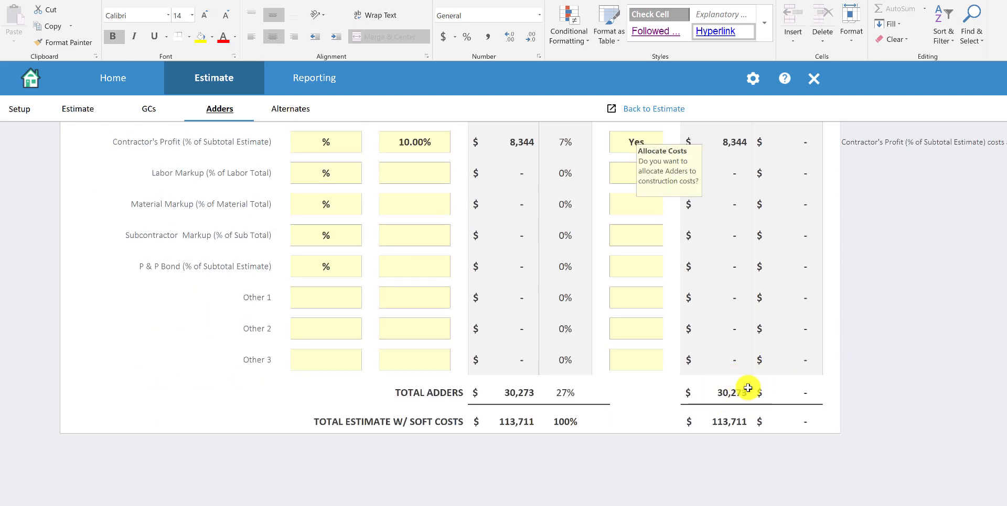
pyautogui.scroll(4, 703, 315)
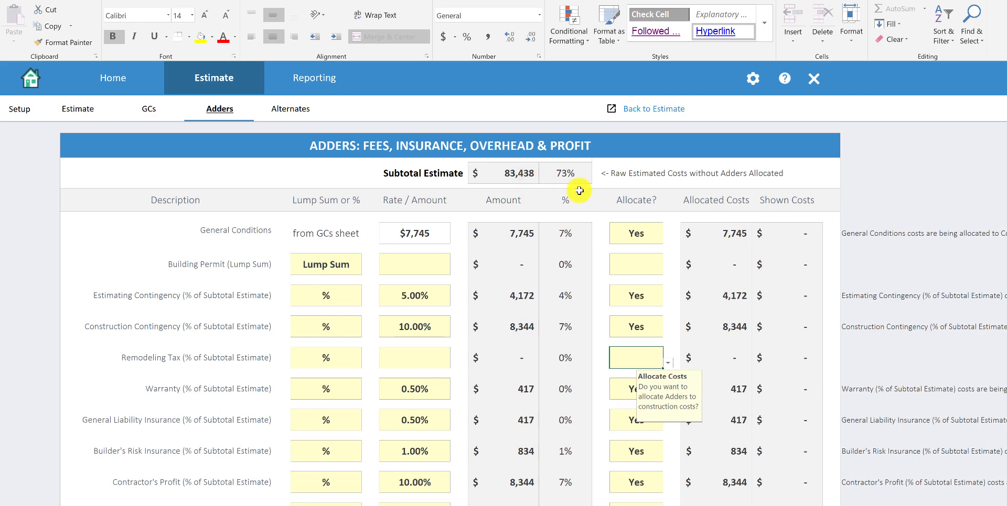
pyautogui.scroll(-5, 784, 305)
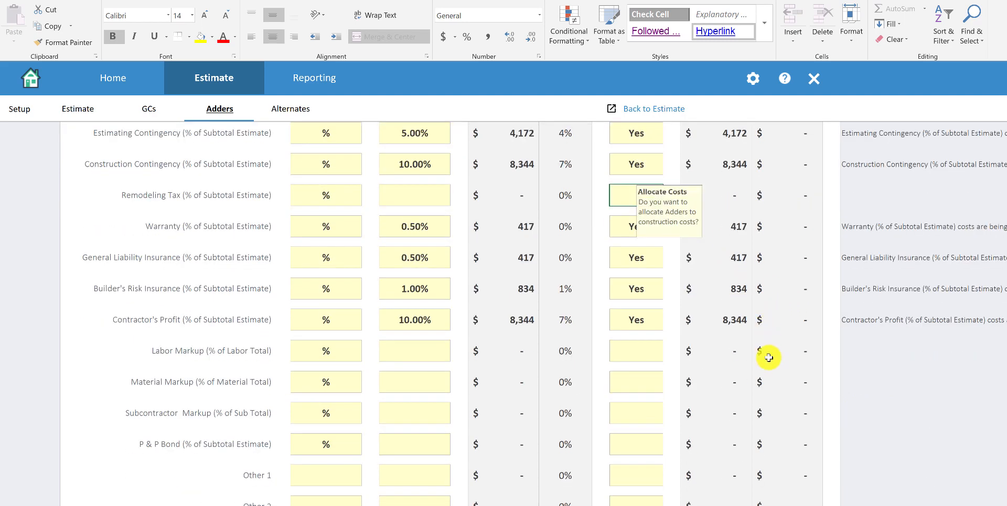
pyautogui.scroll(-1, 749, 464)
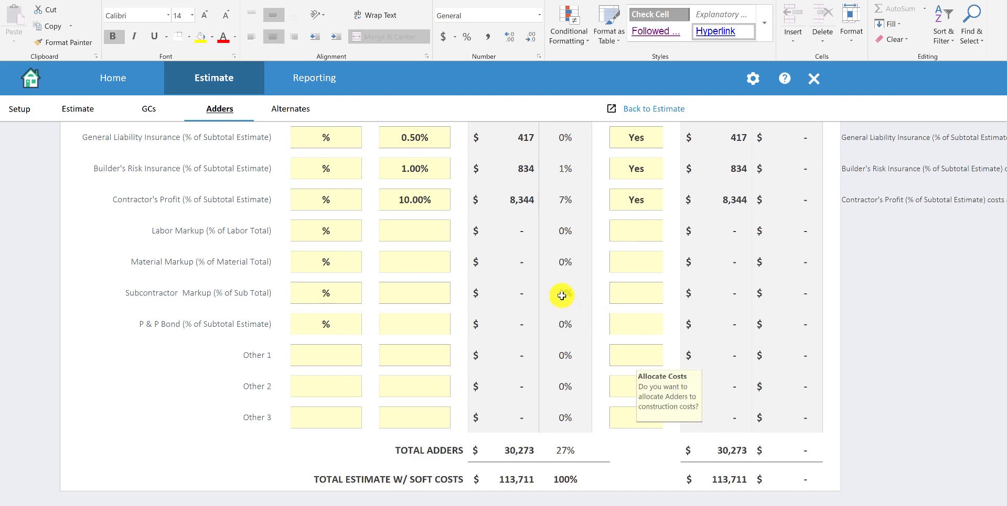
# - Open the Summary Cost Proposal from the available reports
pyautogui.scroll(5, 386, 168)
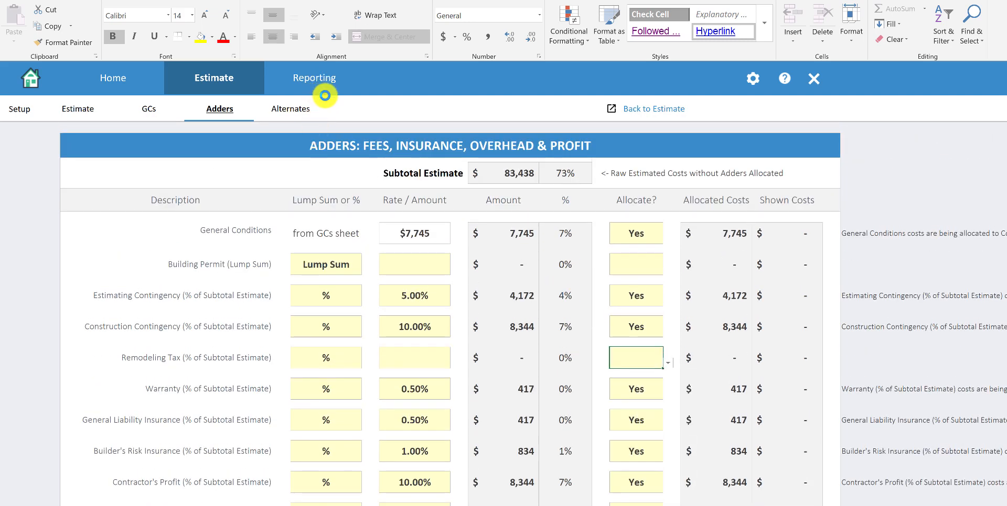
pyautogui.click(325, 94)
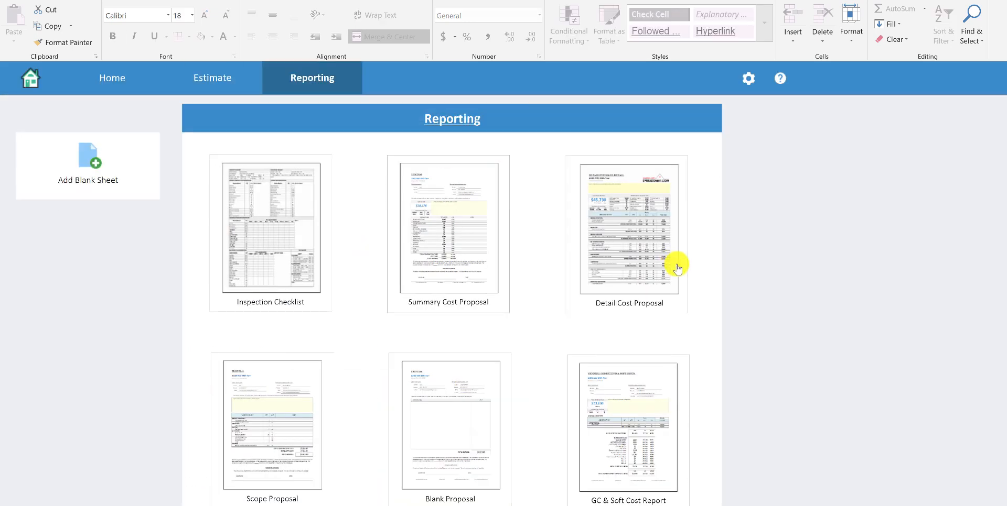
pyautogui.click(466, 229)
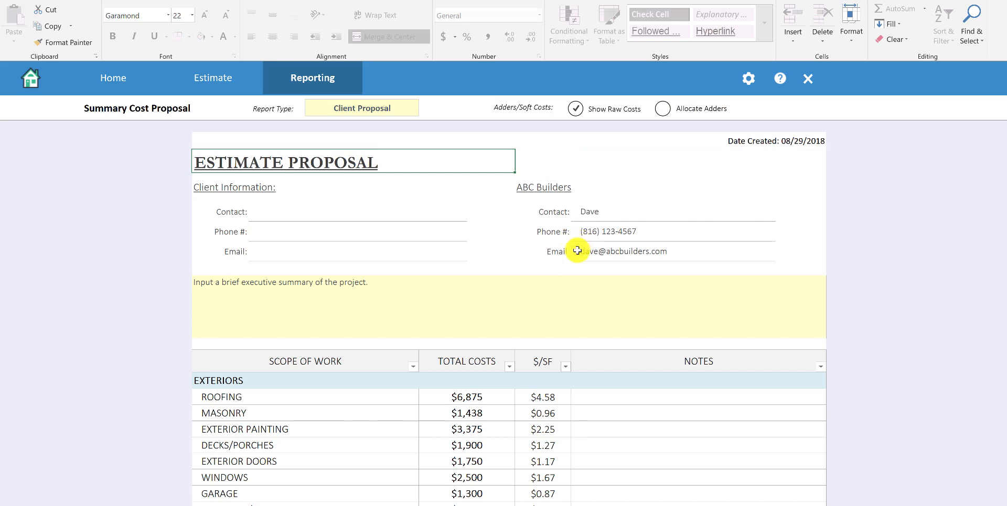
# - Review the raw costs in the Summary Cost Proposal, from the exterior items down to the subtotal and soft costs
pyautogui.scroll(-3, 568, 255)
pyautogui.scroll(-3, 568, 256)
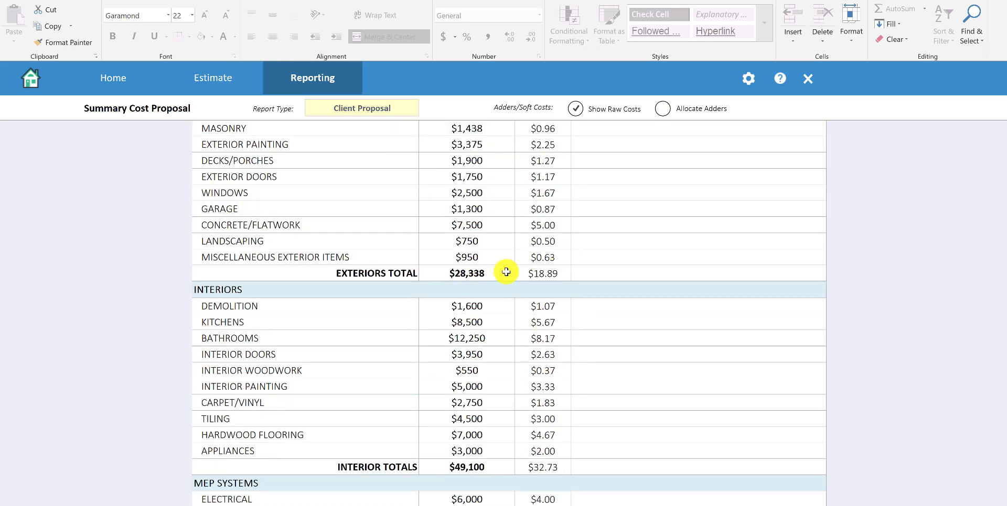
pyautogui.scroll(-2, 504, 262)
pyautogui.scroll(-3, 499, 284)
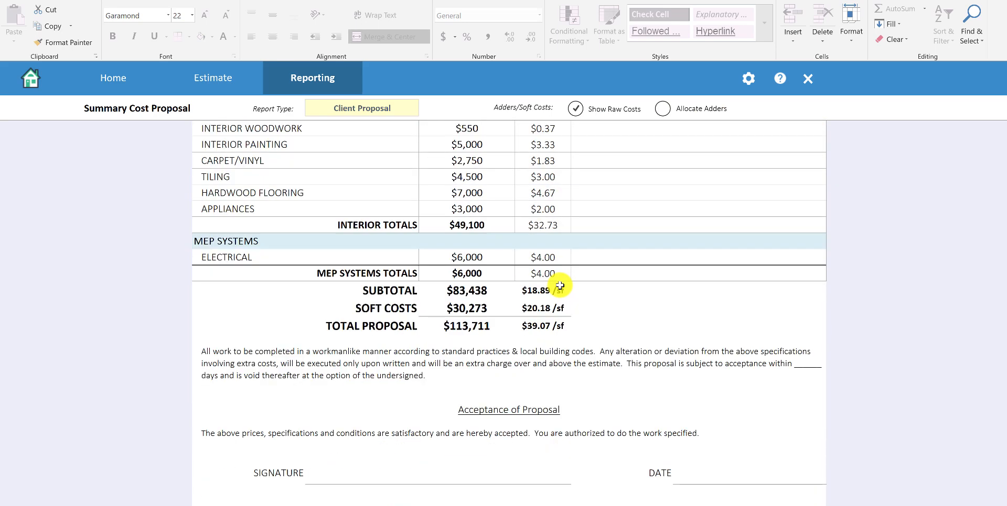
pyautogui.scroll(1, 569, 282)
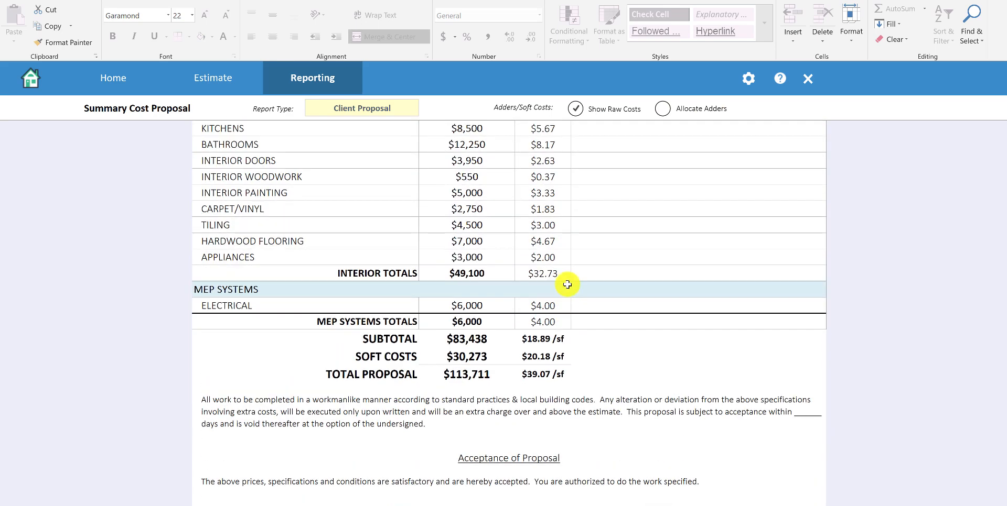
pyautogui.click(483, 340)
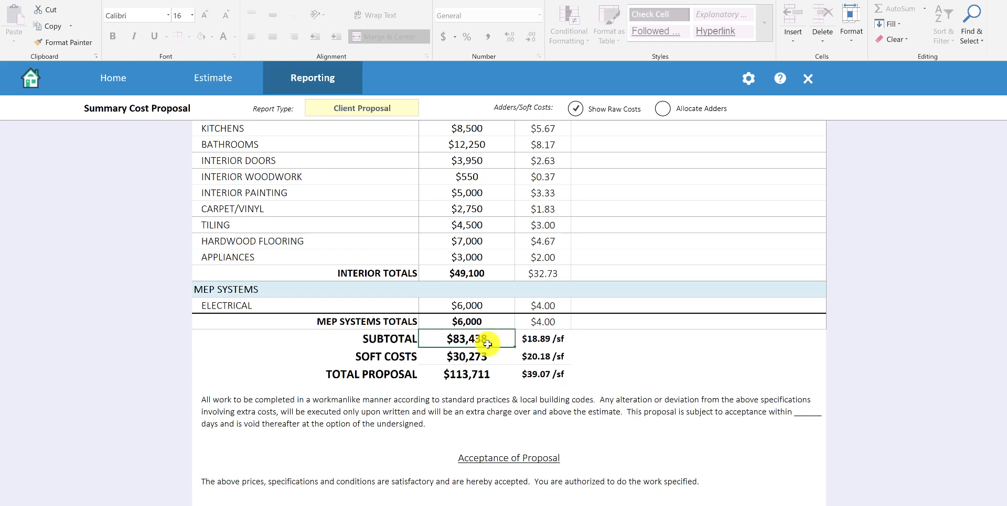
pyautogui.click(492, 357)
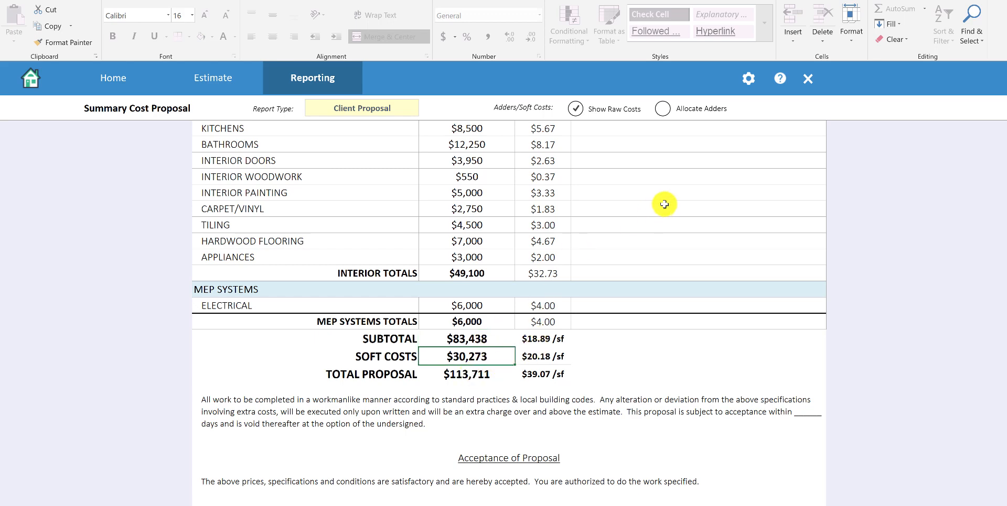
# - Switch the proposal's soft costs option to Allocate Adders and review the total proposal and the costs per scope of work
pyautogui.click(683, 115)
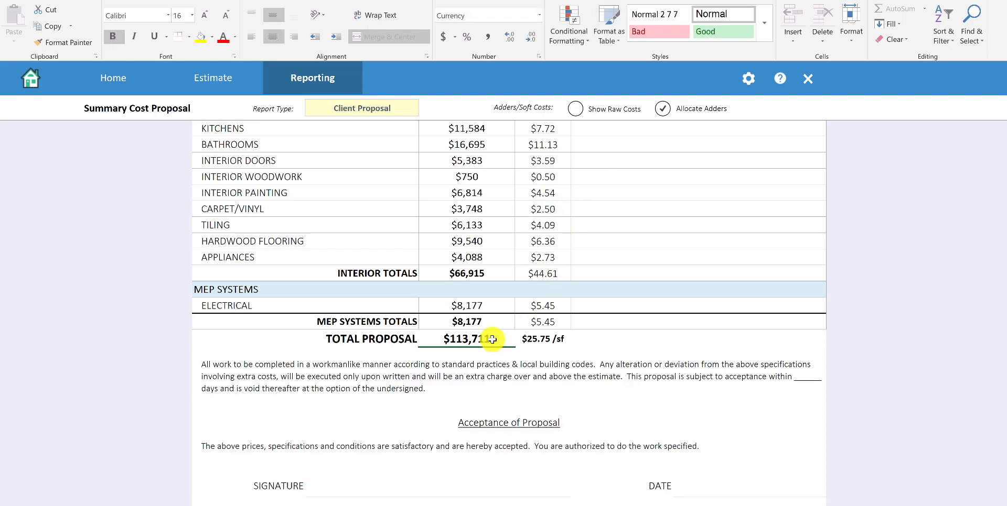
pyautogui.click(491, 340)
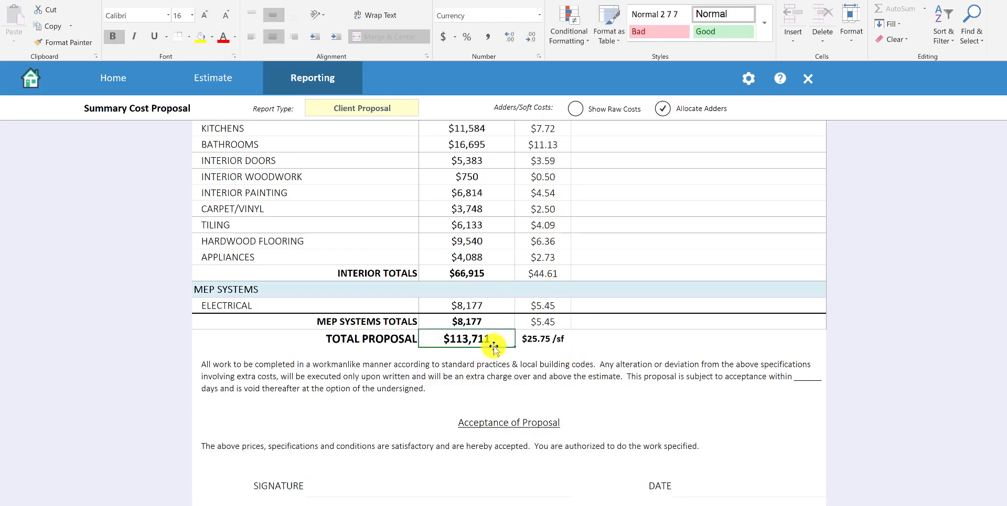
pyautogui.scroll(2, 496, 220)
pyautogui.scroll(7, 497, 168)
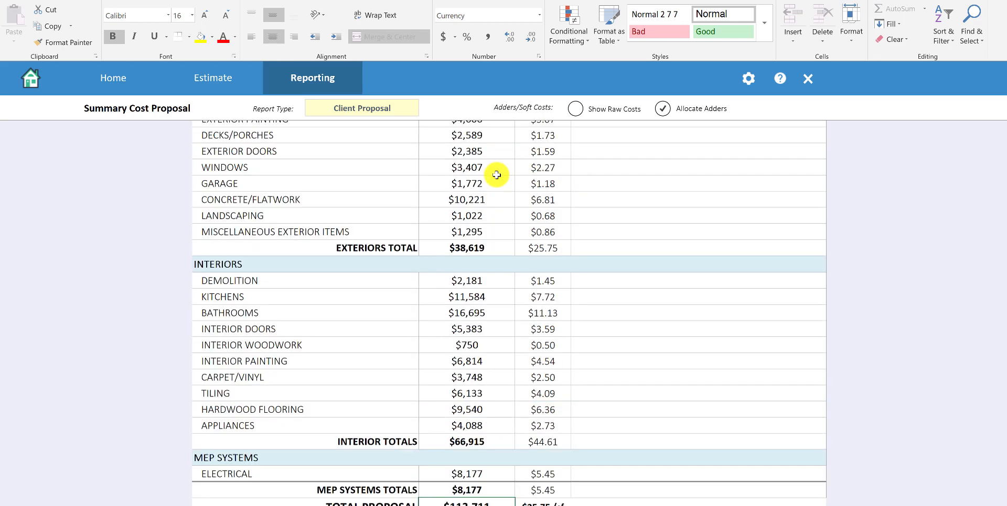
pyautogui.scroll(-3, 496, 352)
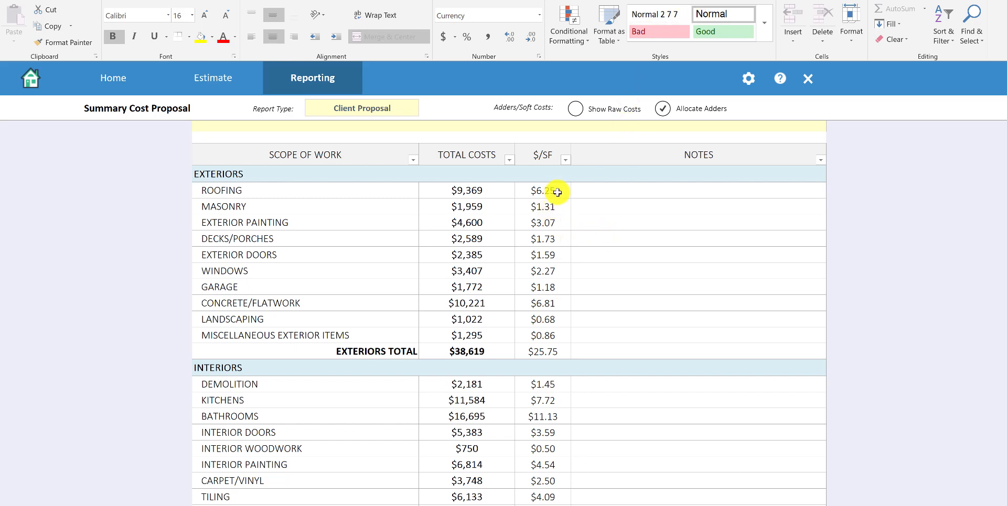
pyautogui.scroll(5, 557, 193)
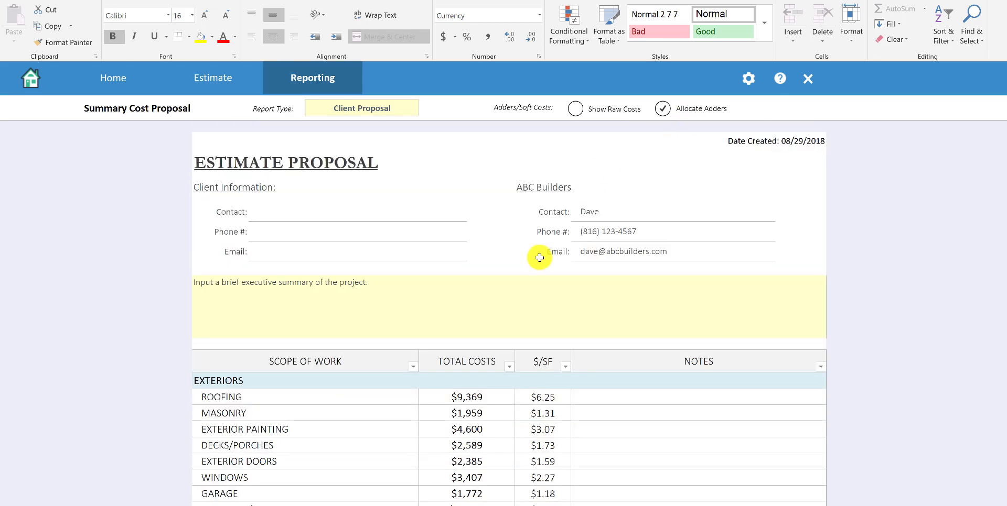
pyautogui.scroll(-3, 577, 314)
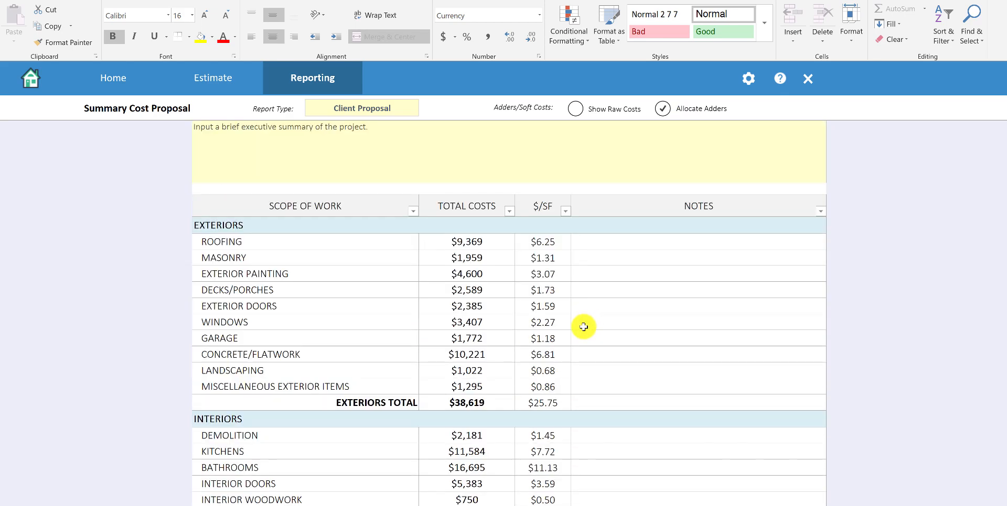
pyautogui.scroll(-3, 582, 320)
# - Return to the Adders sheet and clear the allocation option of the General Liability Insurance and Builder's Risk Insurance adders
pyautogui.click(313, 505)
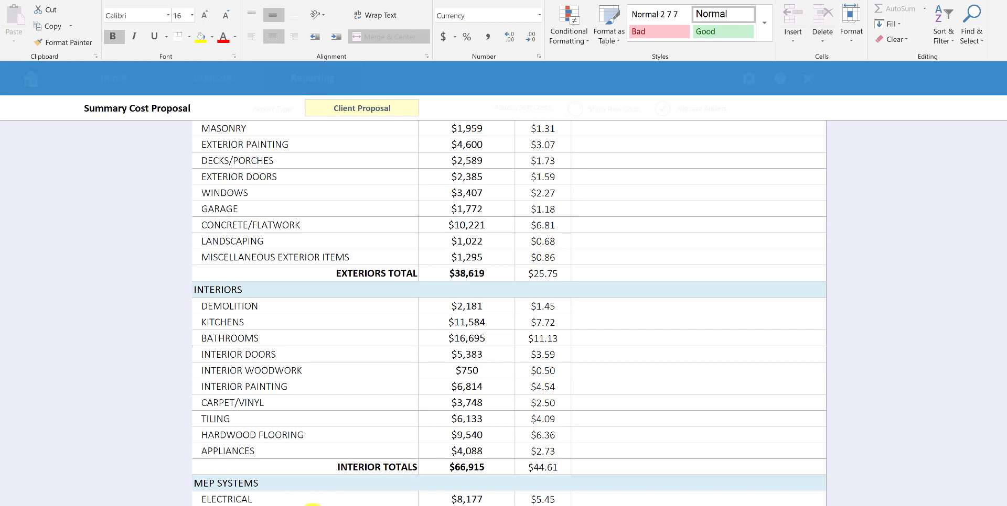
pyautogui.scroll(-3, 701, 247)
pyautogui.scroll(3, 701, 292)
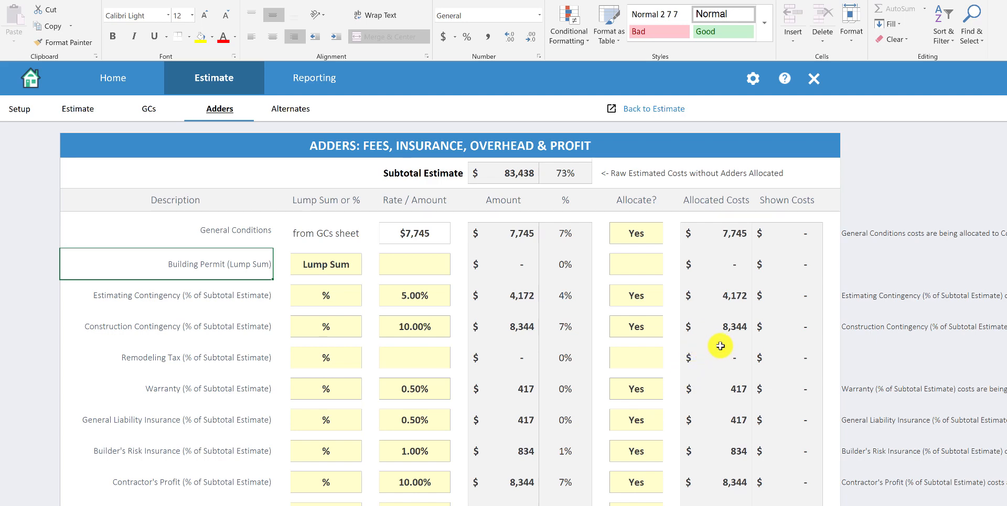
pyautogui.scroll(-1, 723, 348)
pyautogui.scroll(-1, 722, 348)
pyautogui.click(645, 350)
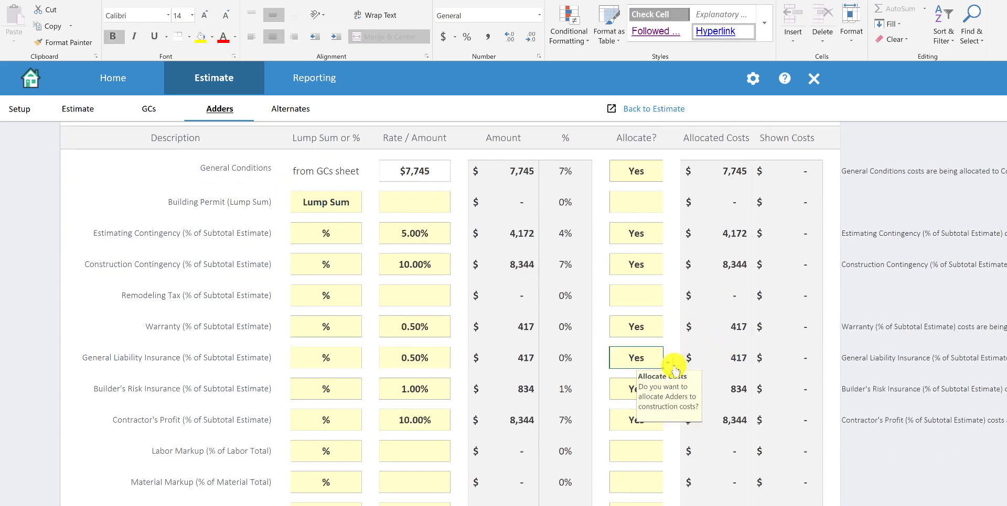
pyautogui.click(669, 363)
pyautogui.click(625, 386)
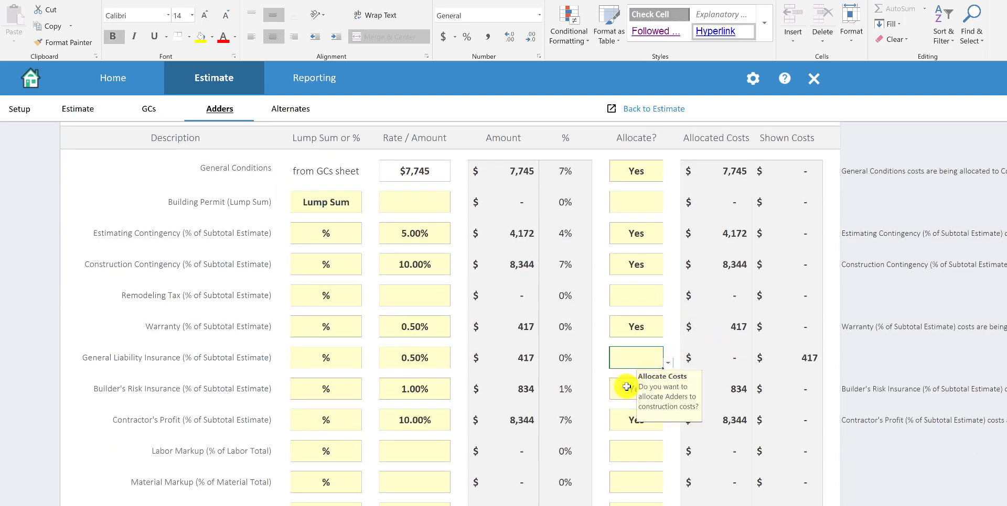
pyautogui.click(627, 387)
pyautogui.press('Delete')
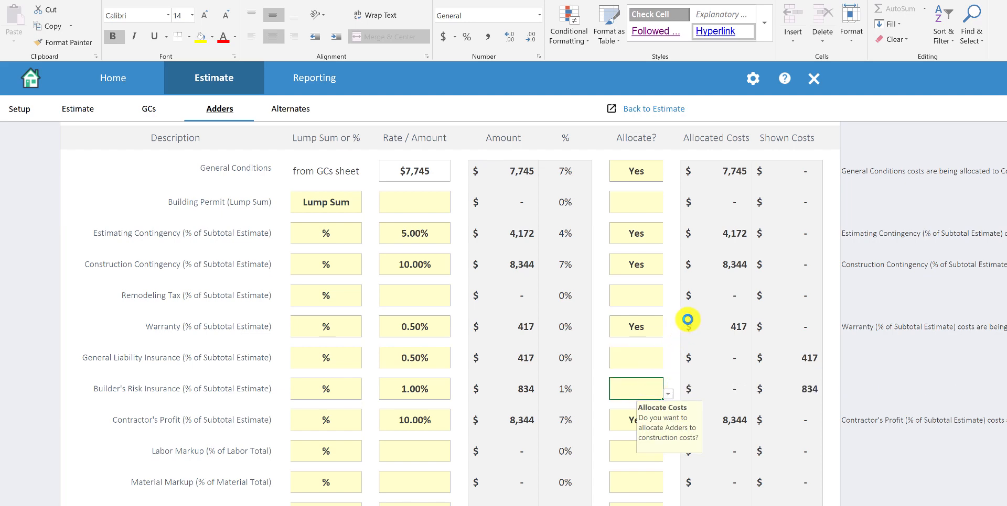
# - Clear the allocation option of the General Conditions adder and check the total allocated and shown costs
pyautogui.scroll(2, 692, 294)
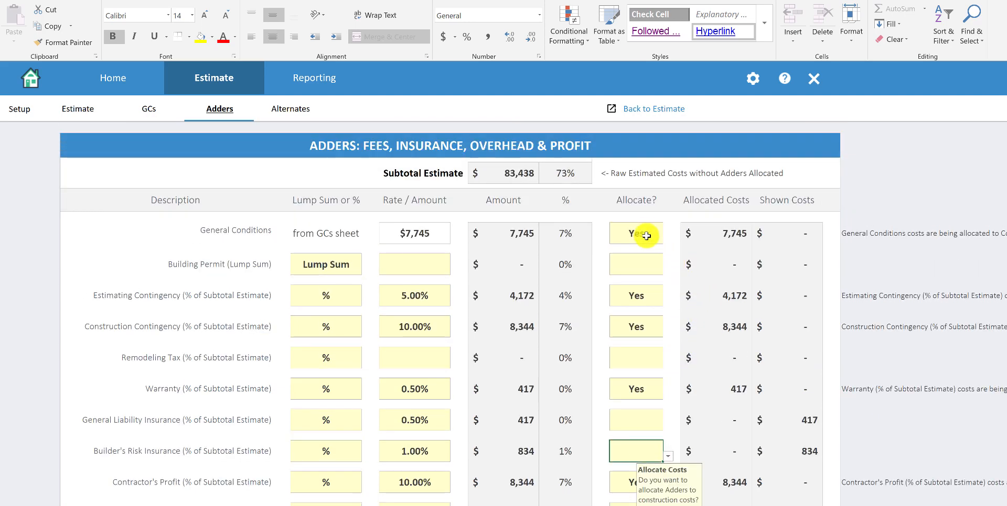
pyautogui.click(645, 233)
pyautogui.press('Delete')
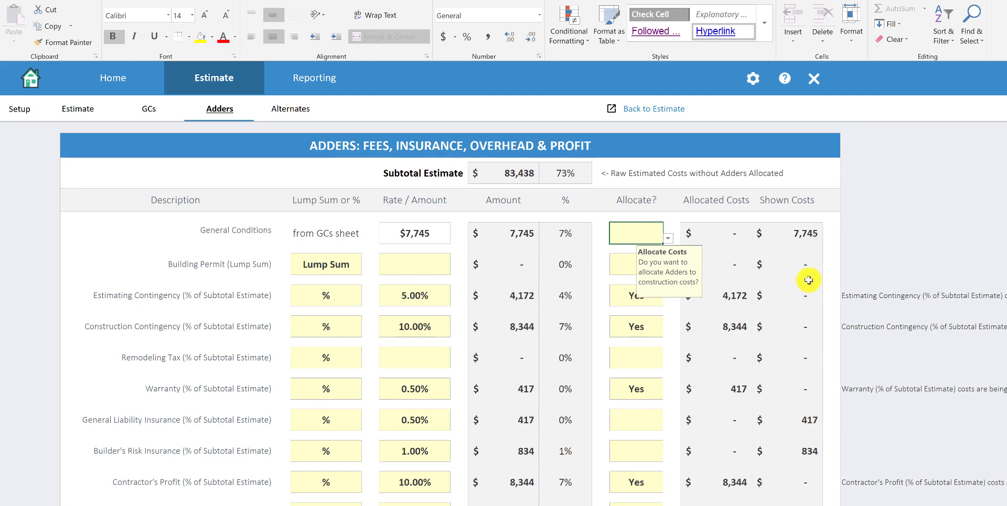
pyautogui.scroll(-4, 796, 321)
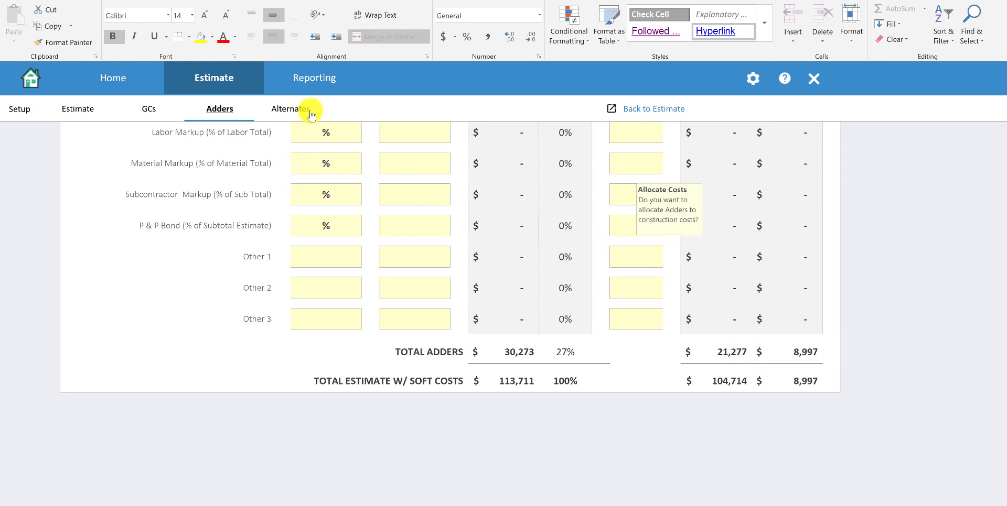
# - Compare the Show Raw Costs and Allocate Adders views in the Summary Cost Proposal, ending on Allocate Adders to check the subtotal and soft costs
pyautogui.click(447, 505)
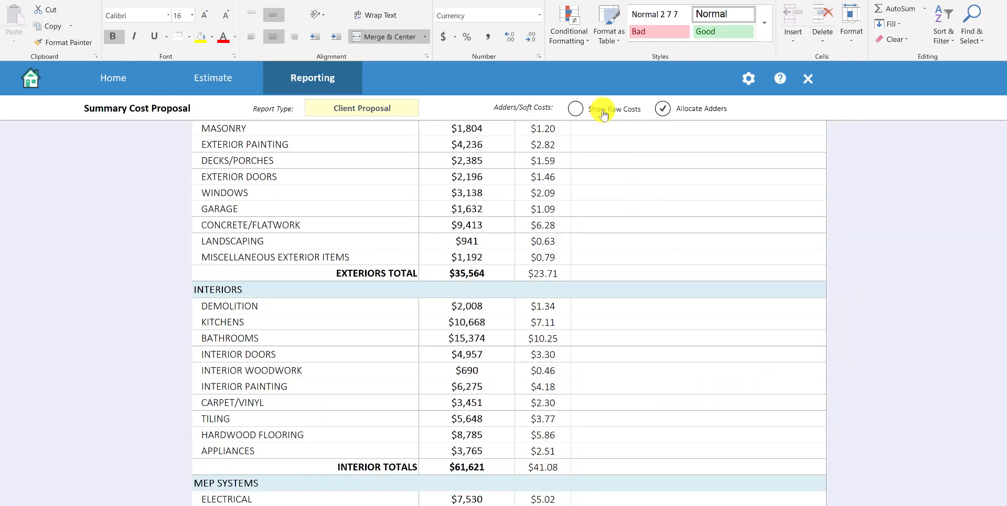
pyautogui.click(606, 111)
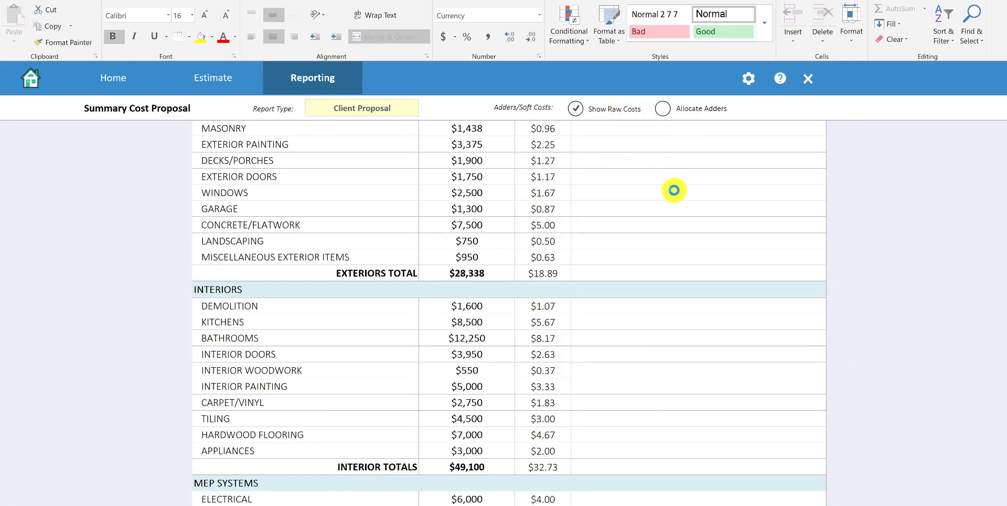
pyautogui.scroll(-4, 660, 262)
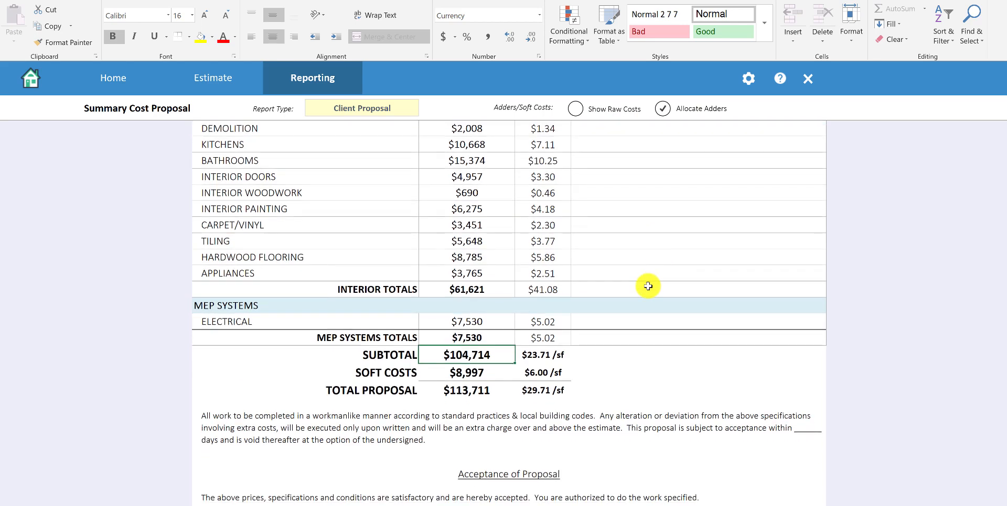
pyautogui.click(480, 376)
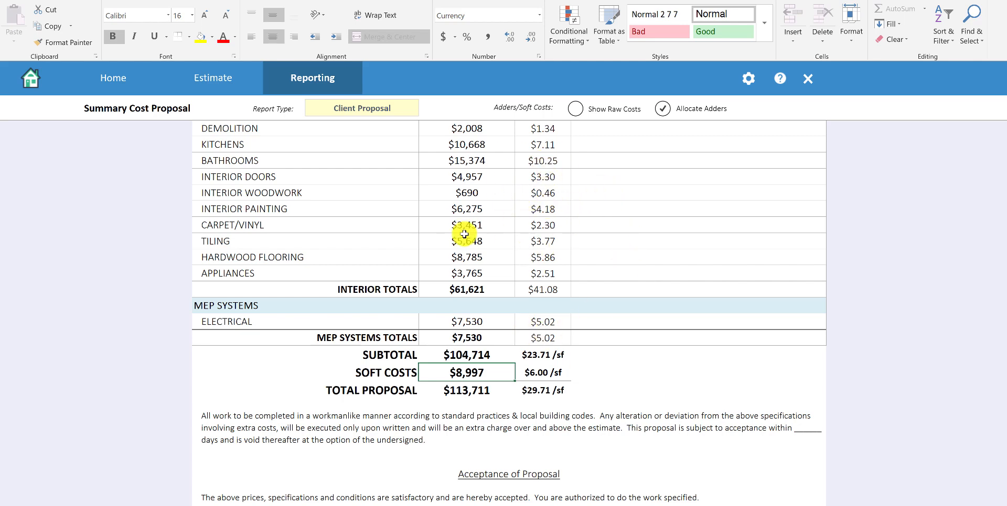
# - Open the estimate's Alternates sheet and expand Alternate #1: Build new deck (10 x 20ft)
pyautogui.scroll(10, 464, 234)
pyautogui.click(230, 77)
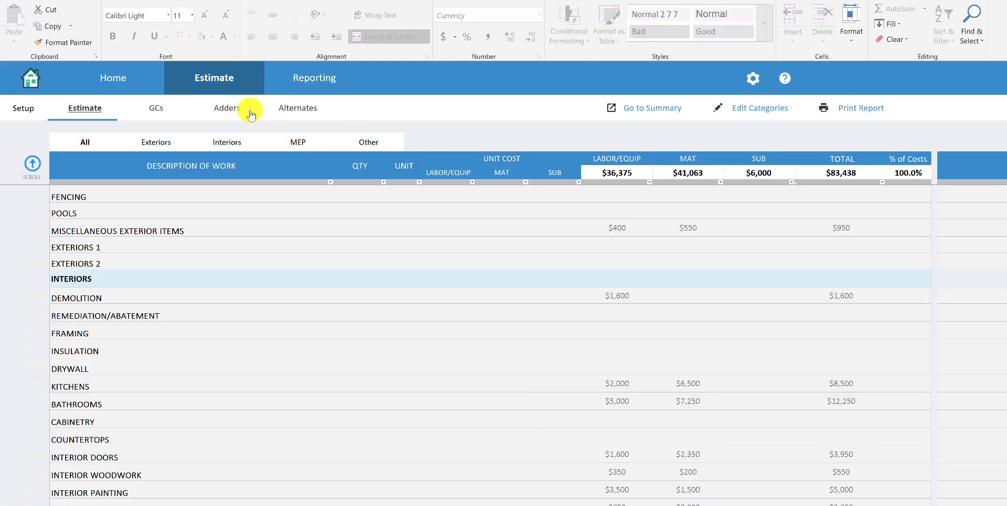
pyautogui.click(293, 108)
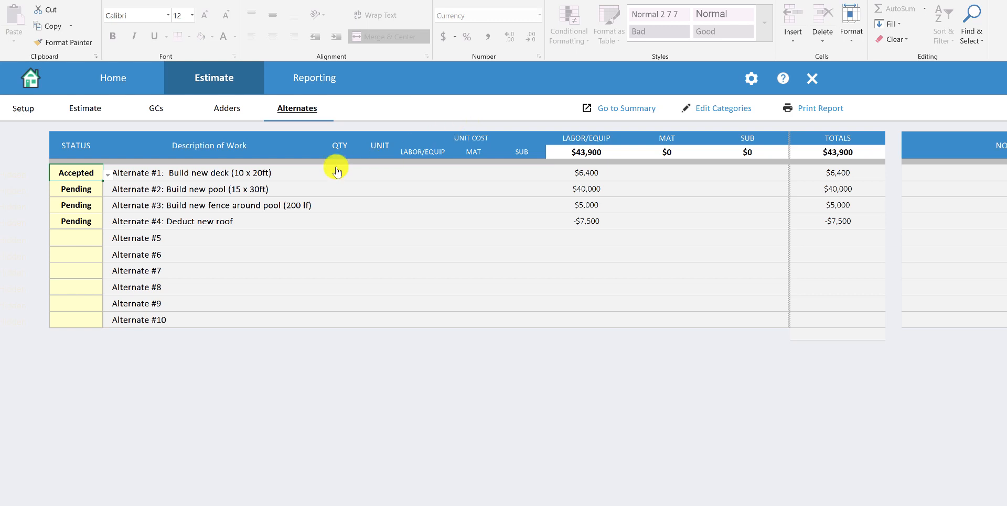
pyautogui.click(267, 176)
# - Examine the line items of Alternate #1, including the stairs and the quantity for building the new deck
pyautogui.click(238, 203)
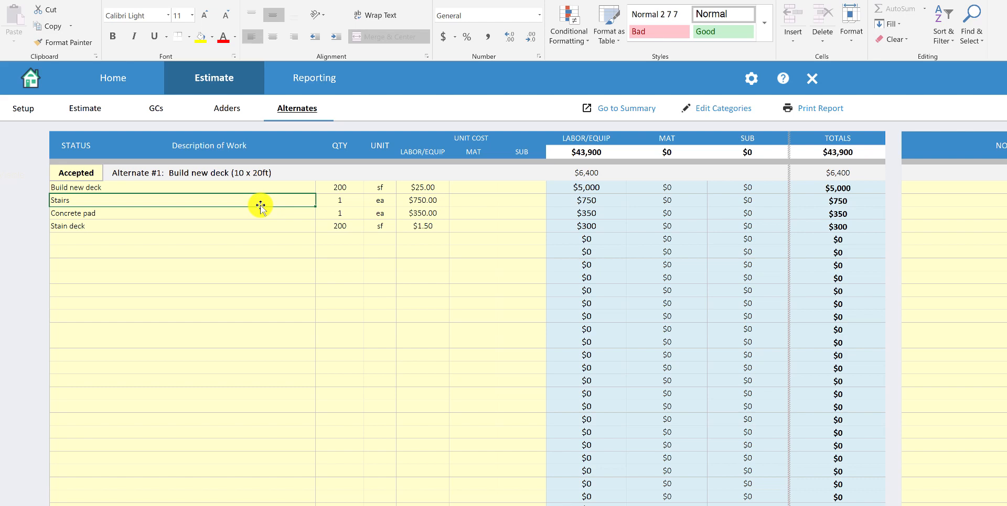
pyautogui.click(244, 186)
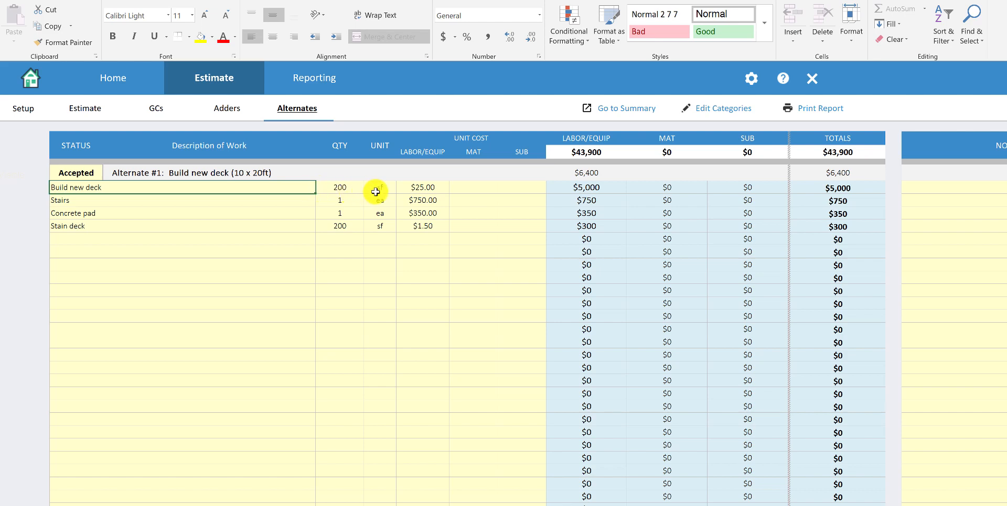
pyautogui.click(347, 188)
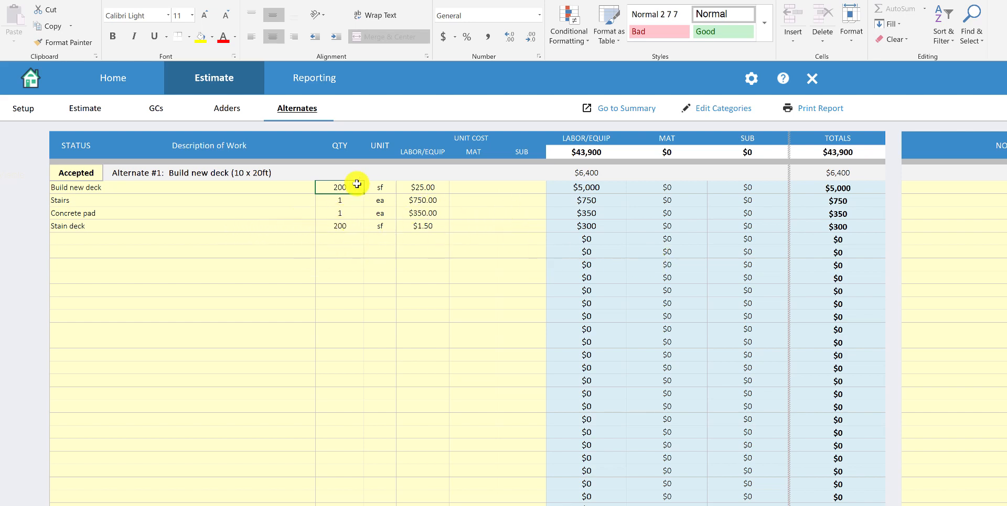
# - Review the Alternate #1 adders, including the contractor's profit rate, and the alternate's subtotal
pyautogui.scroll(-8, 577, 265)
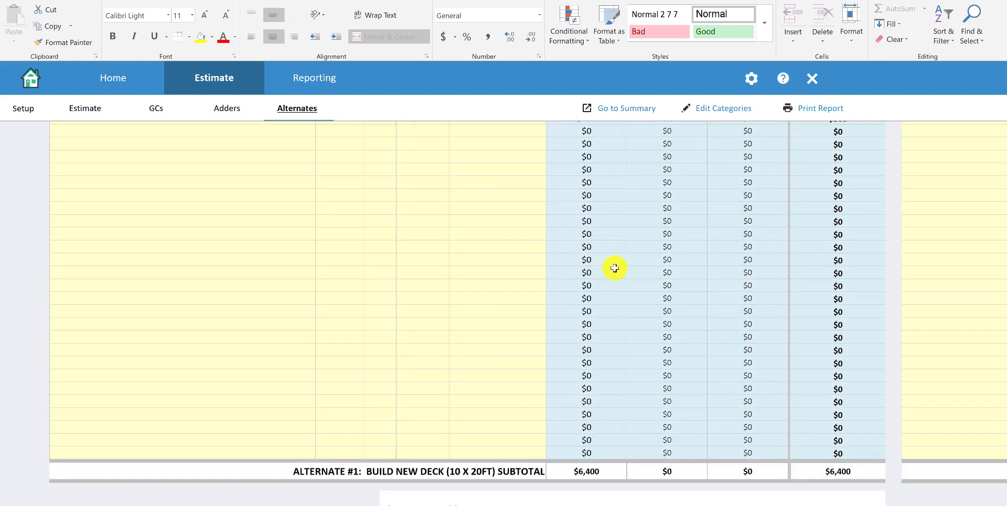
pyautogui.scroll(-5, 703, 281)
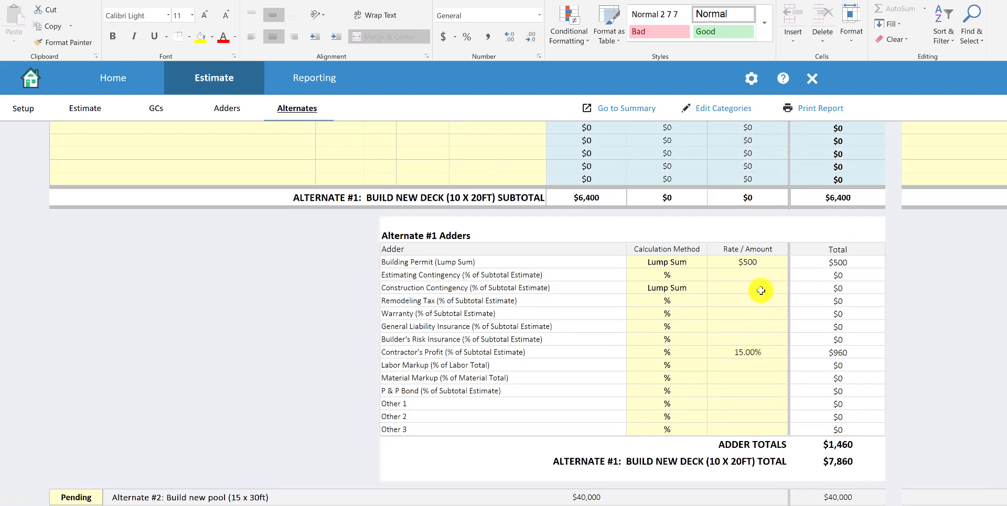
pyautogui.click(748, 351)
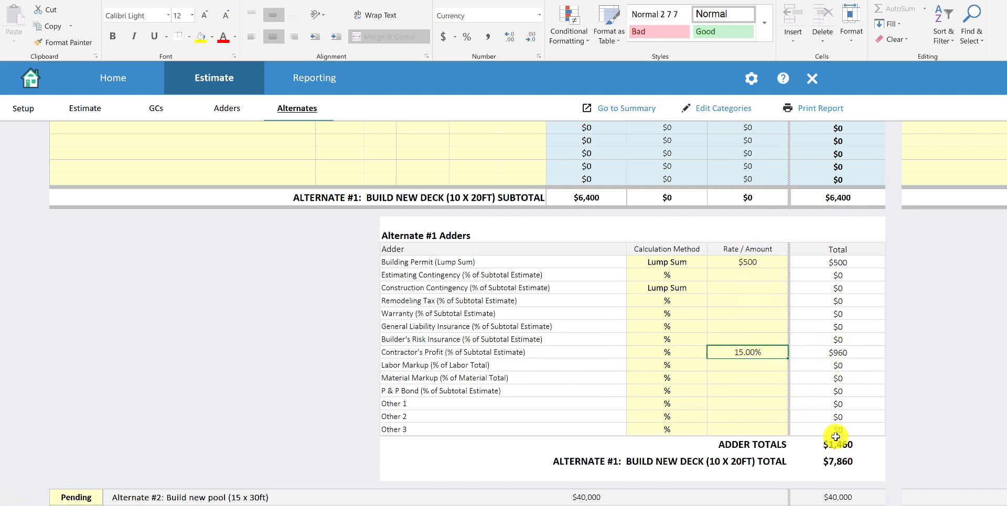
pyautogui.click(844, 199)
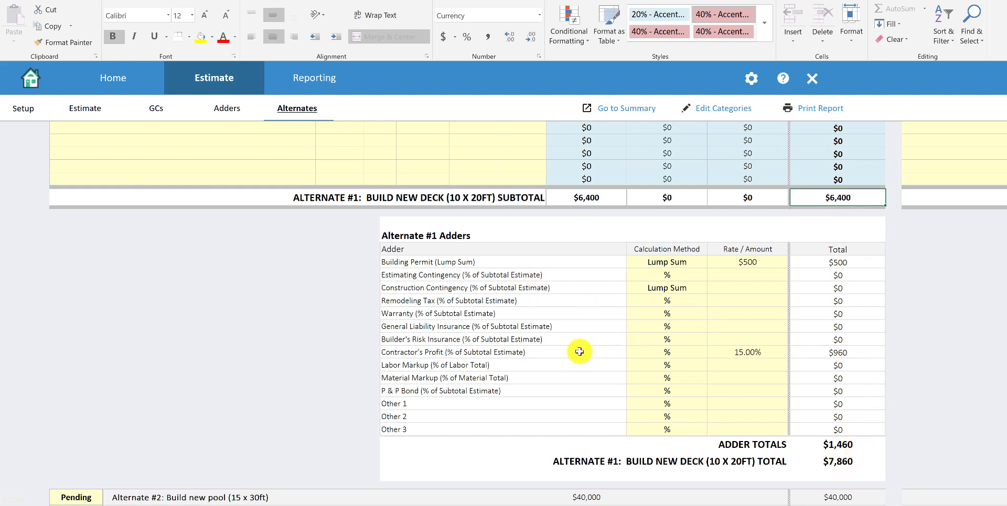
# - Collapse Alternate #1: Build new deck (10 x 20ft) and view its status options, keeping it Accepted
pyautogui.scroll(10, 384, 278)
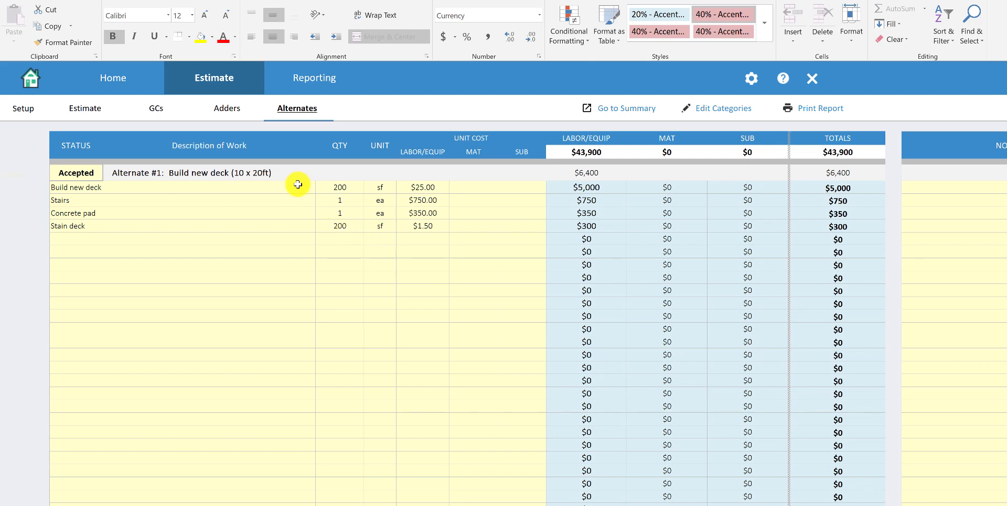
pyautogui.click(296, 170)
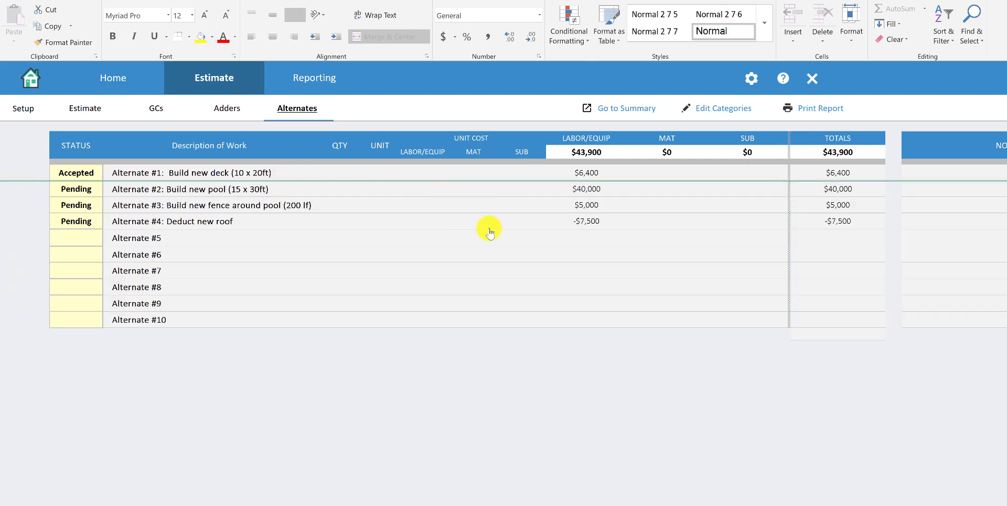
pyautogui.click(95, 178)
pyautogui.click(108, 176)
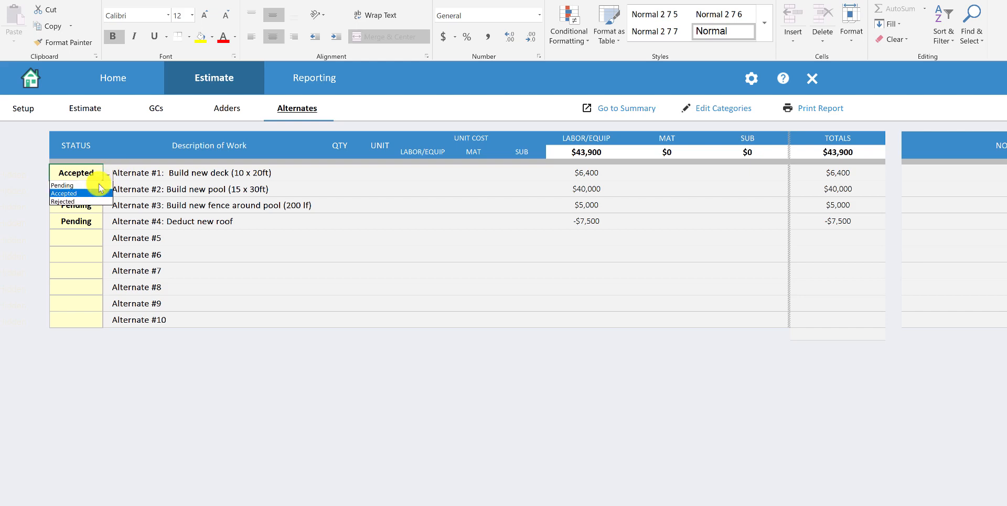
pyautogui.press('Escape')
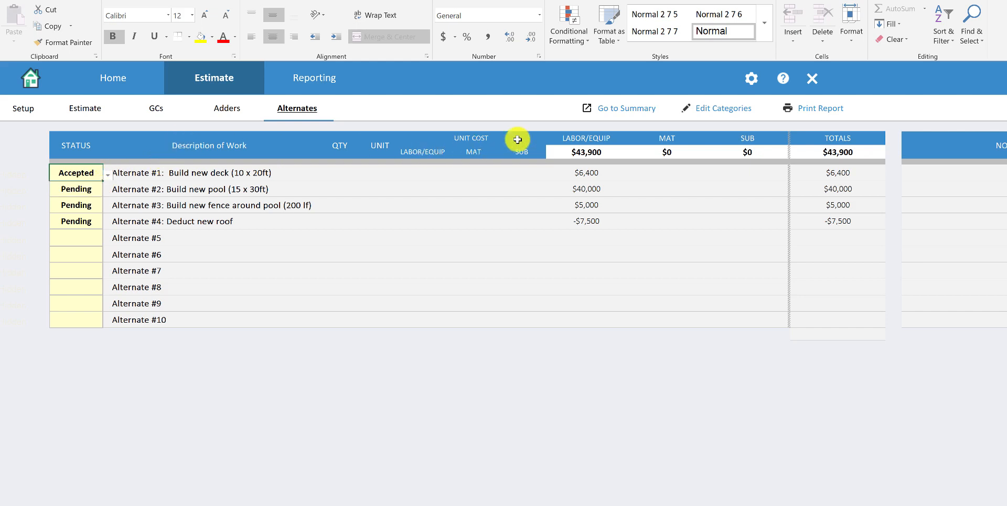
# - Review the alternates summary against the base estimate, and open the Alternate Summary Proposal report
pyautogui.click(626, 112)
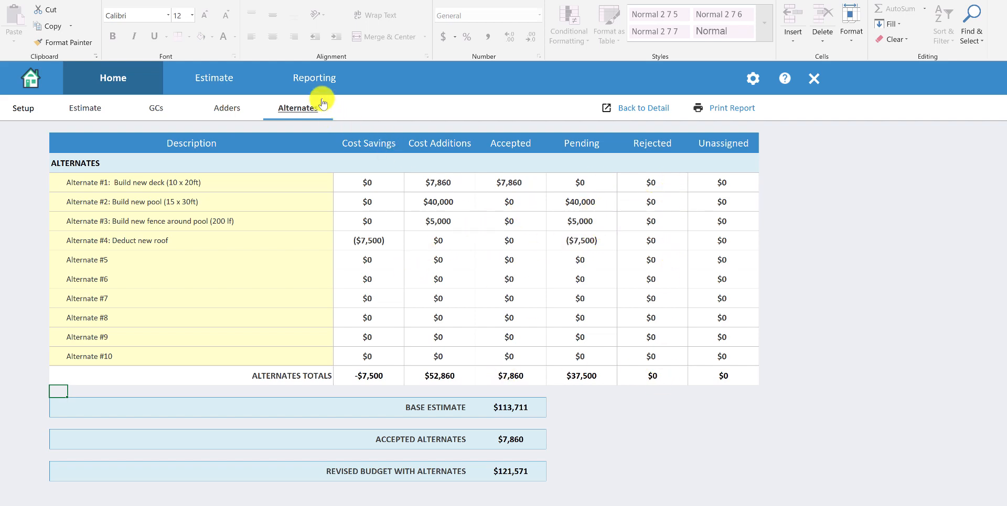
pyautogui.click(320, 78)
pyautogui.scroll(-4, 543, 419)
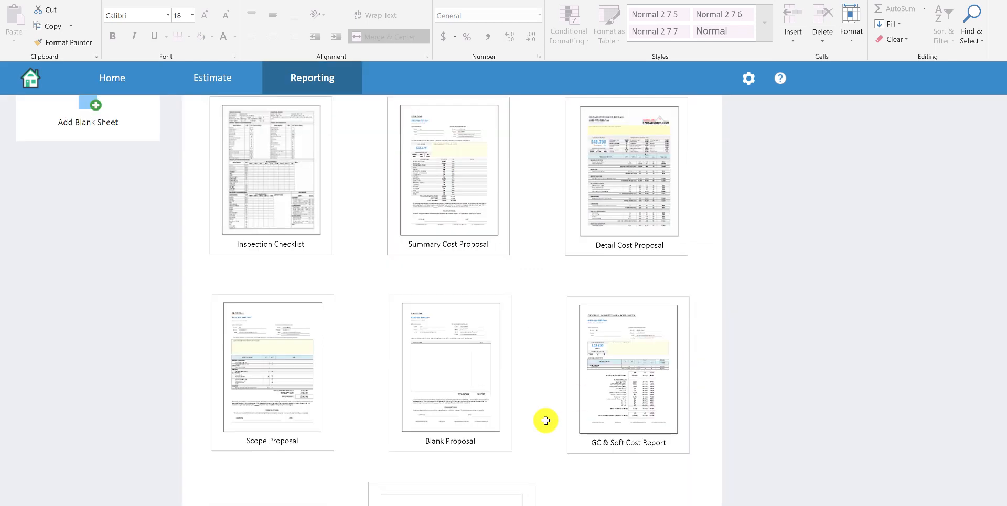
pyautogui.click(496, 399)
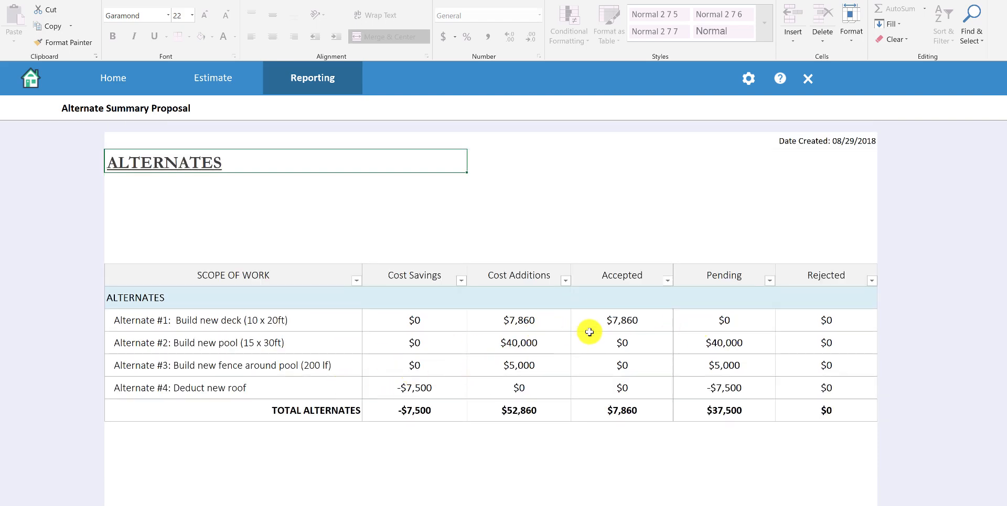
# - Open the Summary Cost Proposal from the reports and review its costs from the exteriors down to the total proposal
pyautogui.click(321, 81)
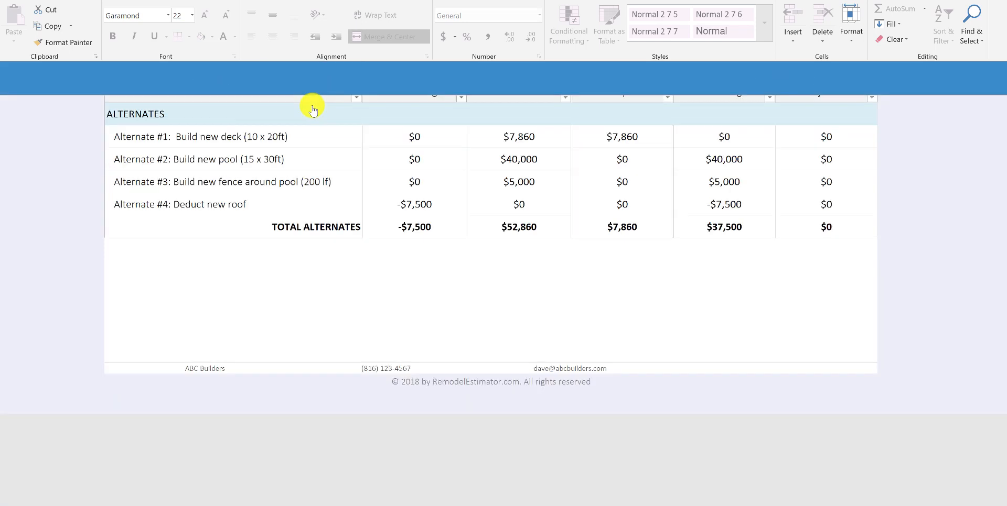
pyautogui.scroll(2, 624, 330)
pyautogui.scroll(3, 623, 329)
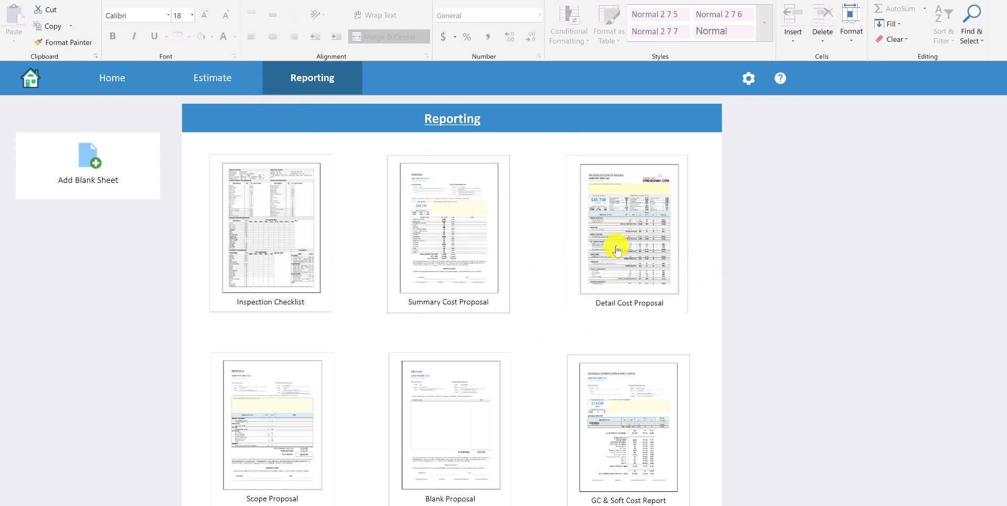
pyautogui.click(453, 257)
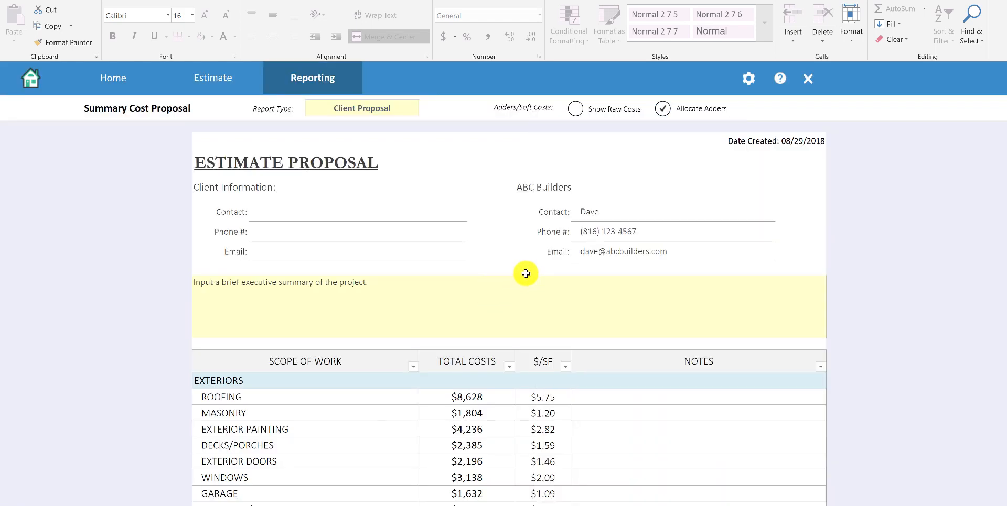
pyautogui.scroll(-3, 612, 226)
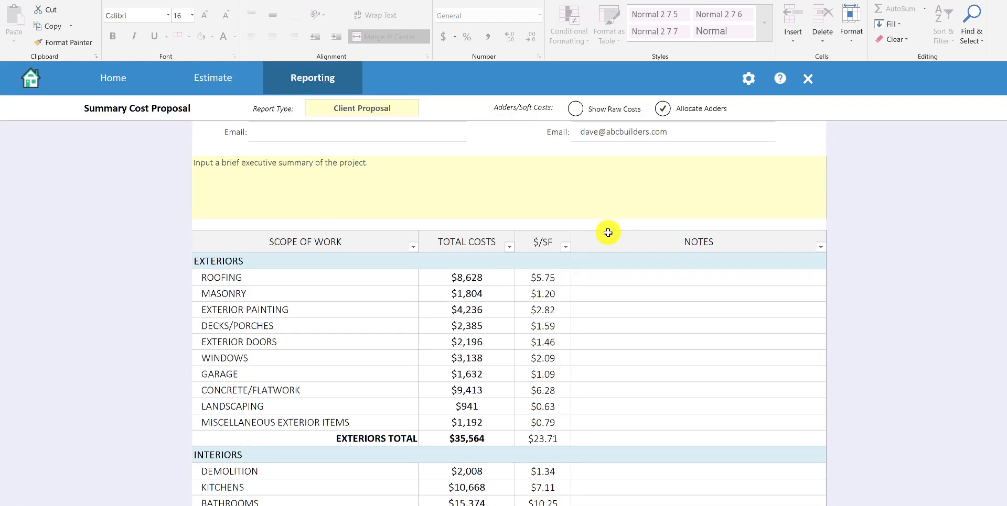
pyautogui.scroll(-5, 628, 273)
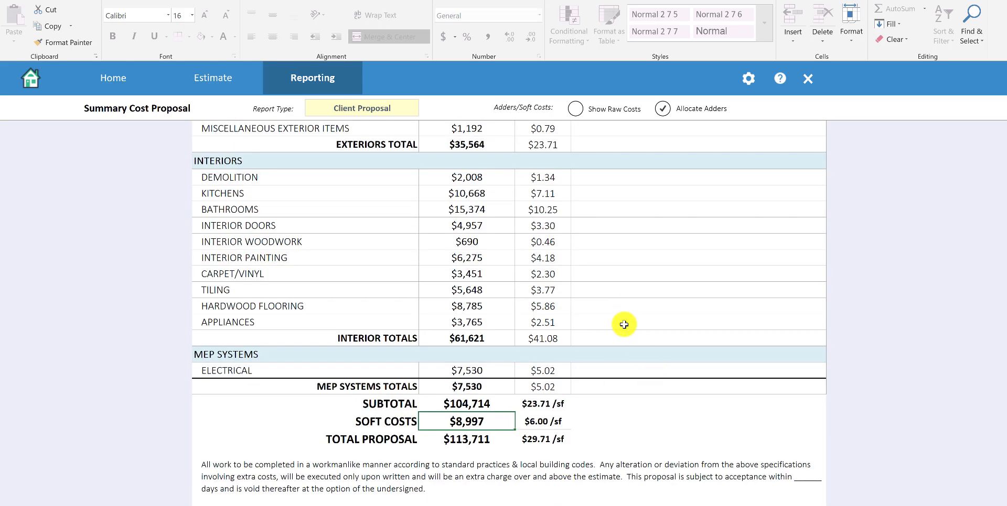
pyautogui.scroll(5, 634, 325)
pyautogui.scroll(4, 630, 318)
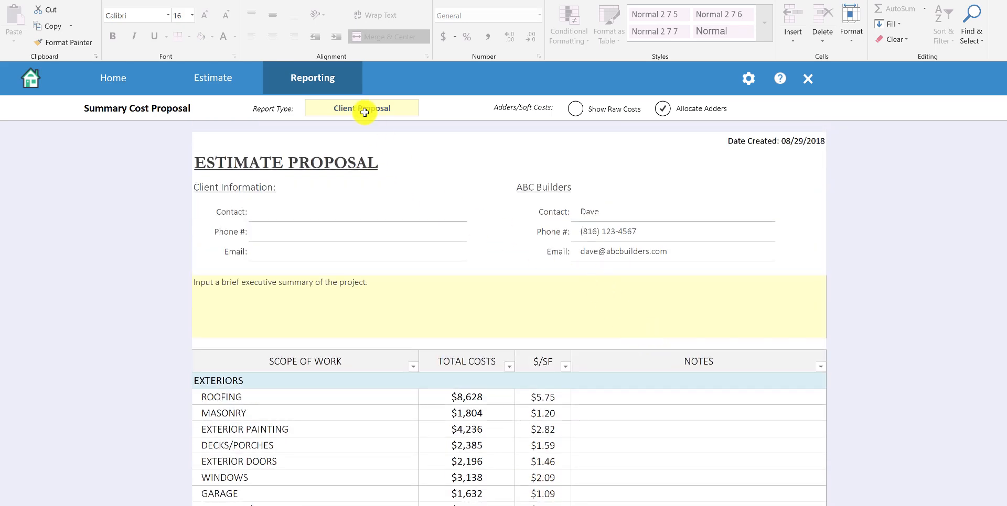
# - Open the Detail Cost Proposal and examine the quantities and costs of its line items with raw costs shown
pyautogui.click(343, 89)
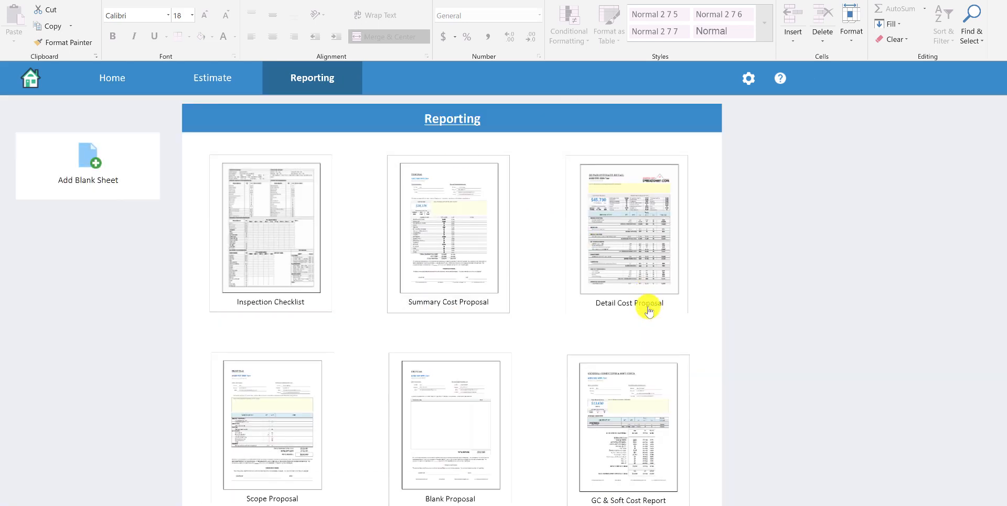
pyautogui.click(626, 234)
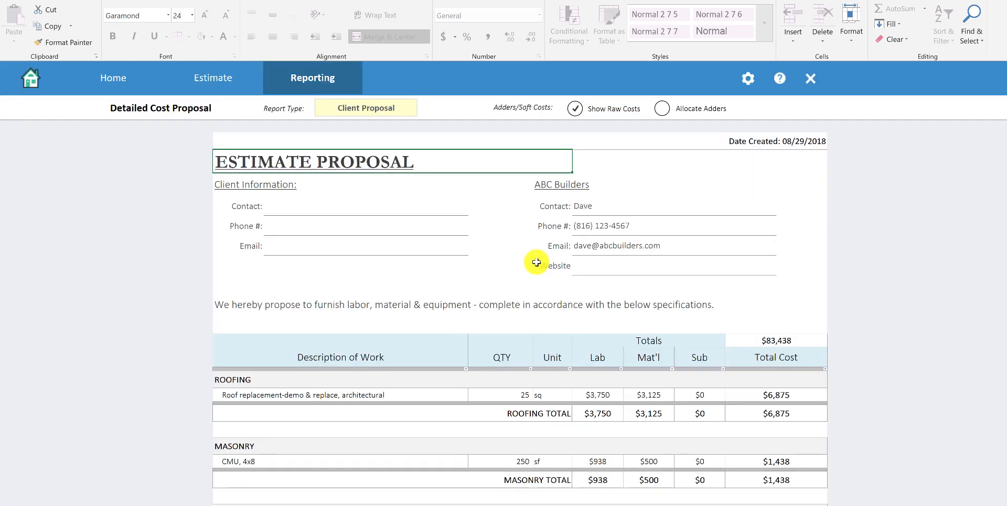
pyautogui.scroll(-6, 645, 269)
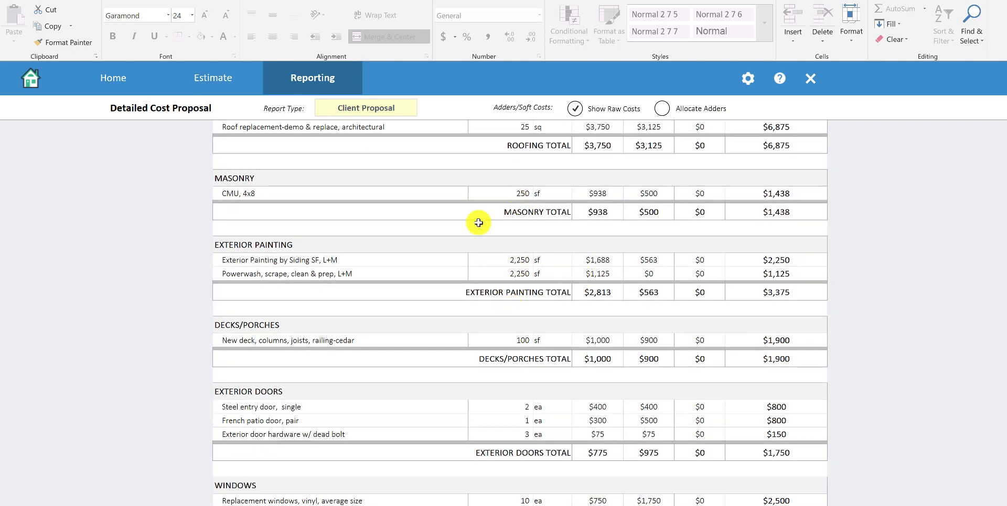
pyautogui.scroll(-3, 500, 325)
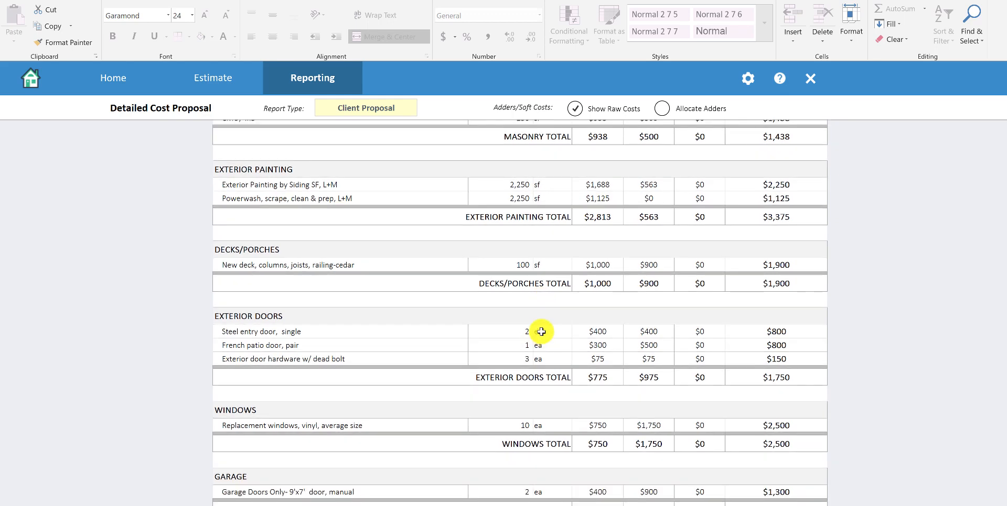
pyautogui.scroll(-3, 544, 334)
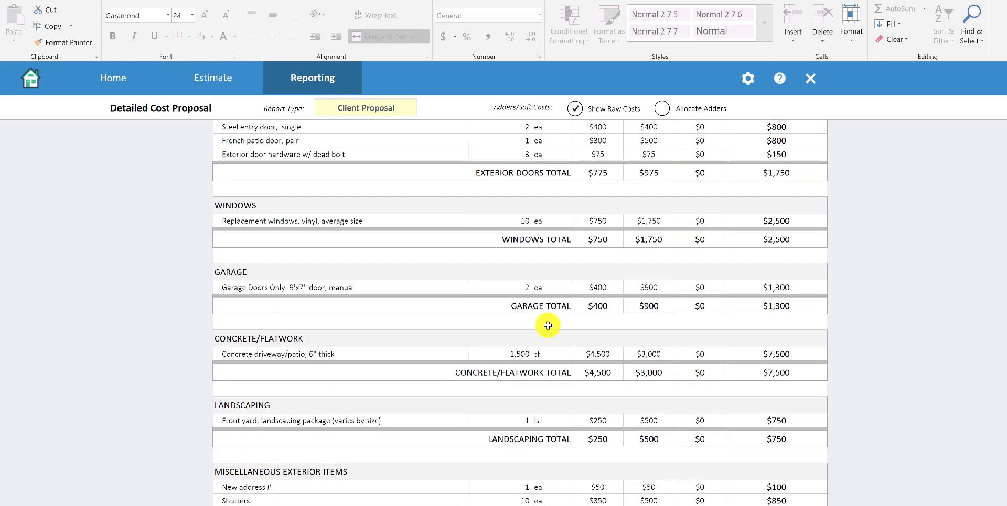
pyautogui.scroll(-2, 551, 327)
pyautogui.scroll(-2, 551, 329)
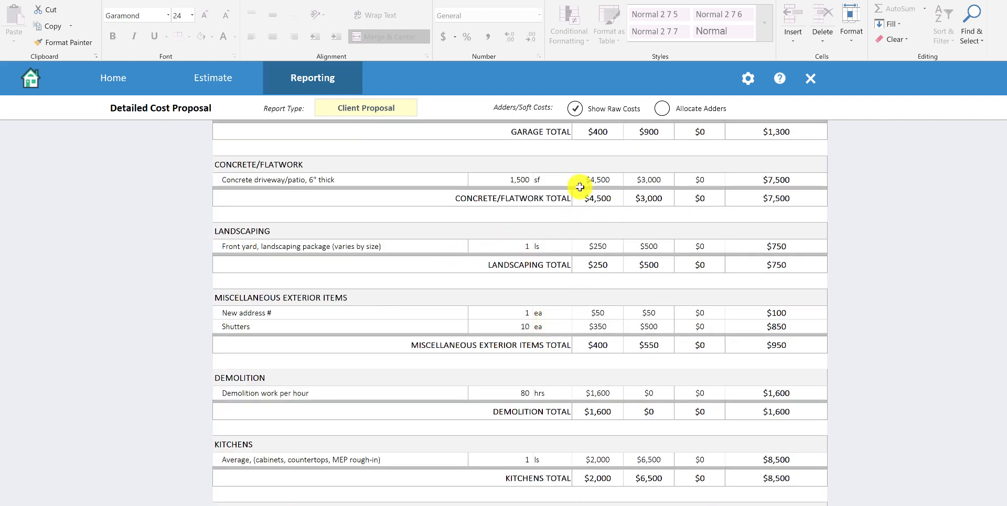
pyautogui.scroll(-1, 671, 149)
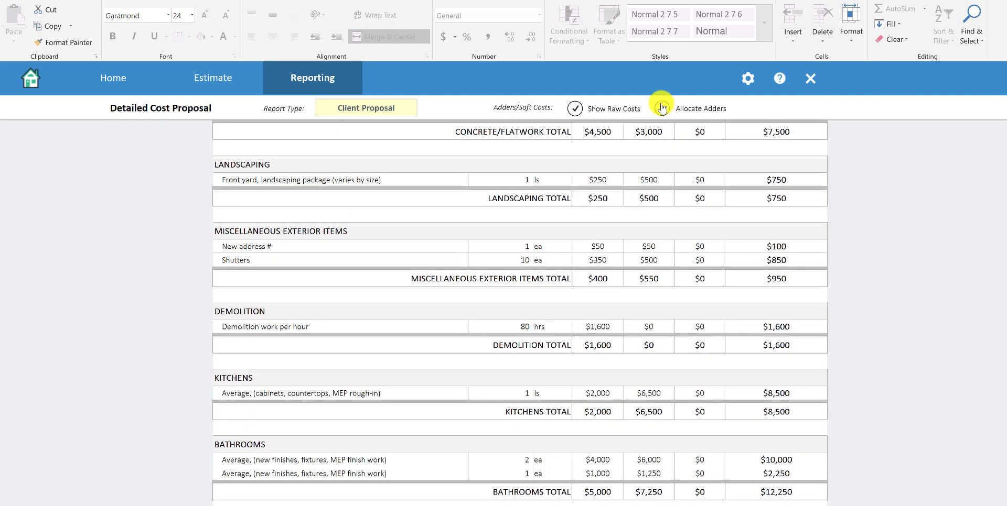
# - Switch the Detailed Cost Proposal to Allocate Adders and check the interior line item costs
pyautogui.click(660, 108)
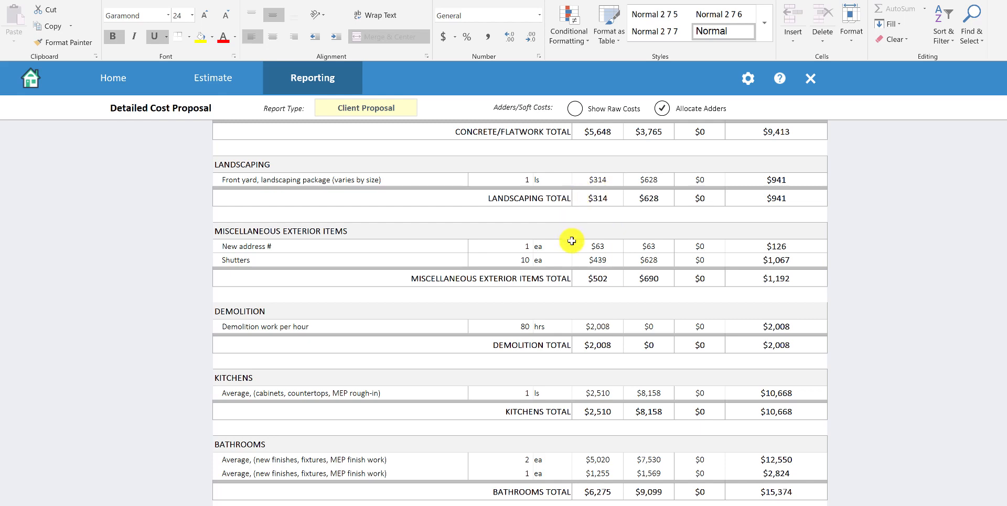
pyautogui.scroll(-10, 571, 240)
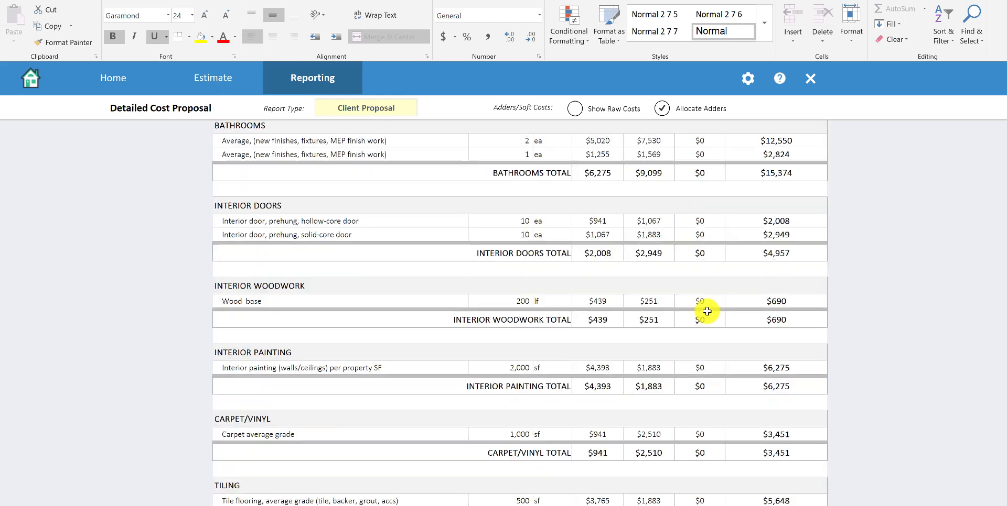
pyautogui.scroll(-1, 706, 311)
# - Open the Scope Proposal report and review the quantities and units of the exterior work items
pyautogui.click(346, 86)
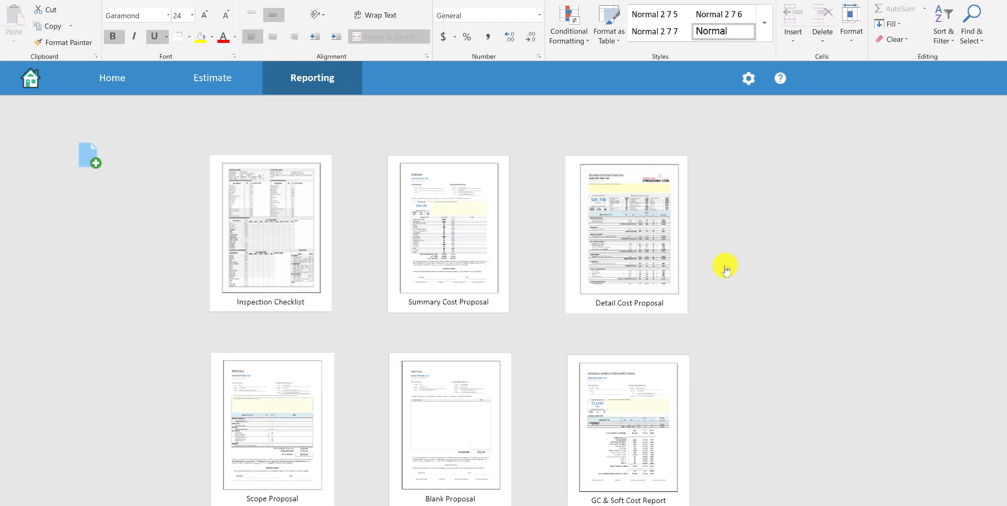
pyautogui.scroll(-2, 295, 323)
pyautogui.click(295, 324)
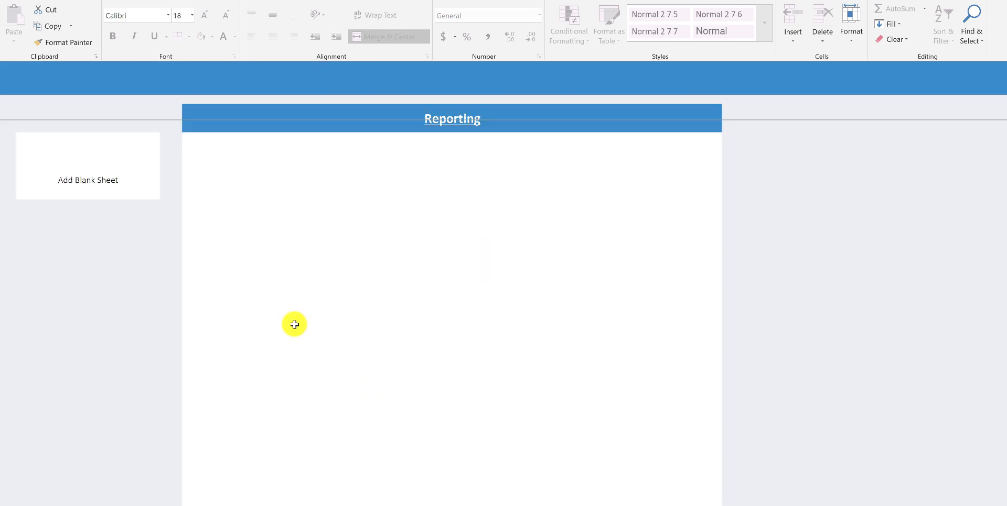
pyautogui.scroll(-3, 473, 256)
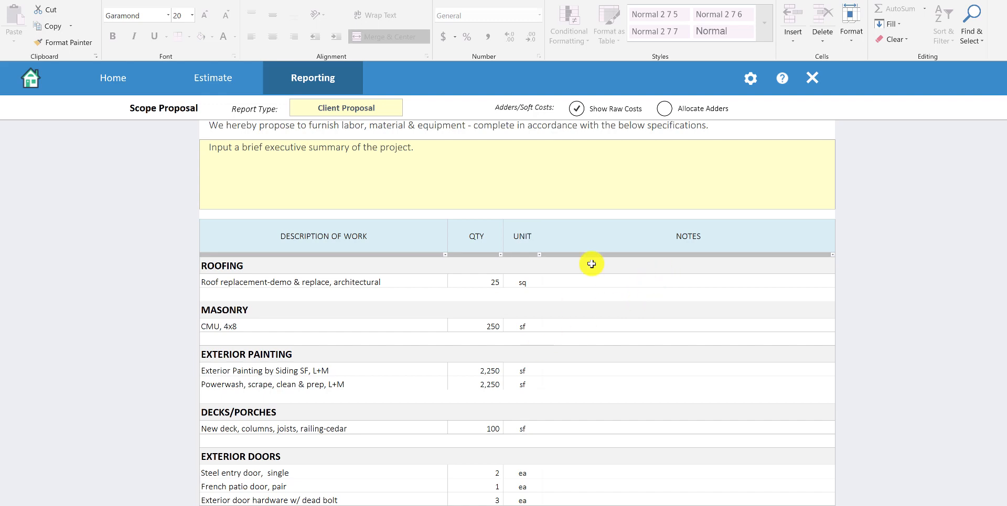
pyautogui.scroll(-1, 382, 283)
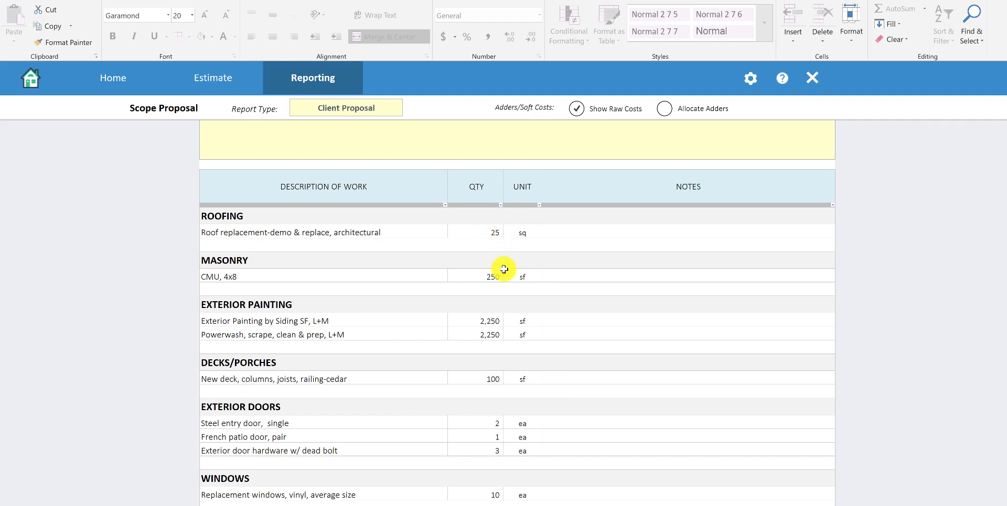
pyautogui.scroll(-3, 504, 270)
pyautogui.scroll(-2, 514, 289)
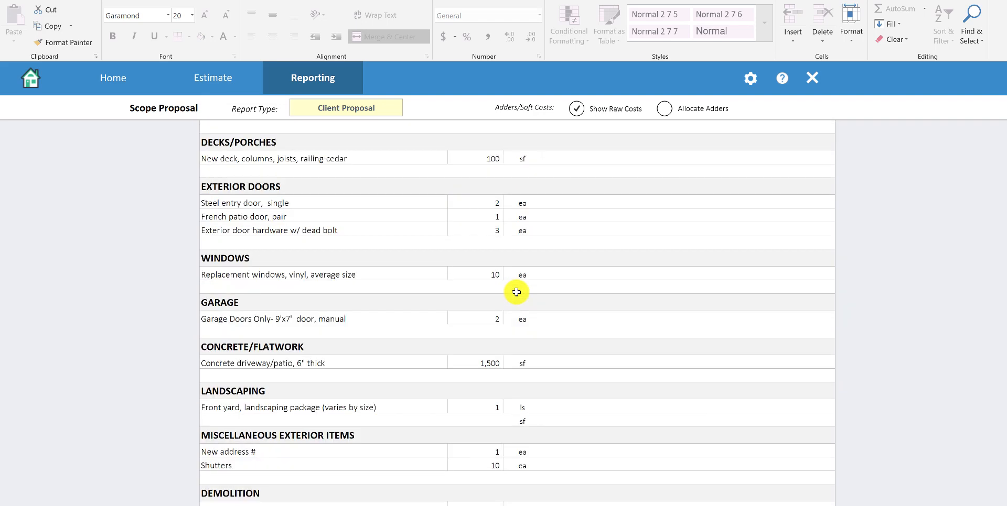
# - Review the Scope Proposal's interior and electrical items, and switch the report to Allocate Adders to check its totals
pyautogui.scroll(-5, 516, 292)
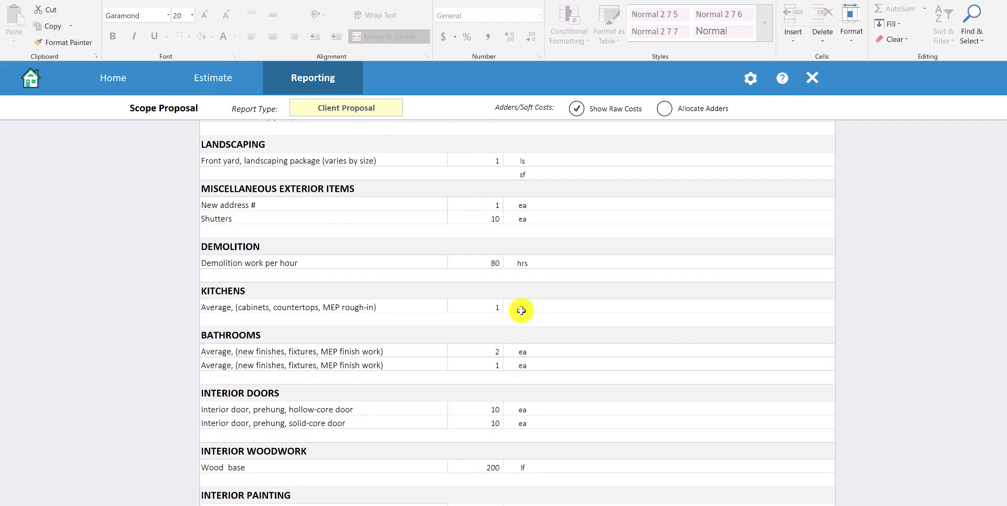
pyautogui.scroll(-4, 521, 311)
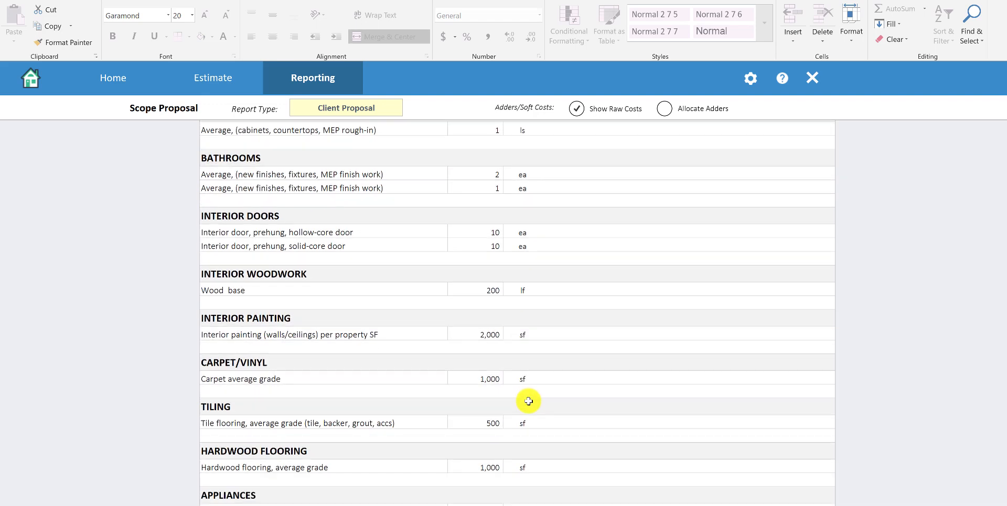
pyautogui.scroll(-3, 528, 401)
pyautogui.scroll(-1, 744, 421)
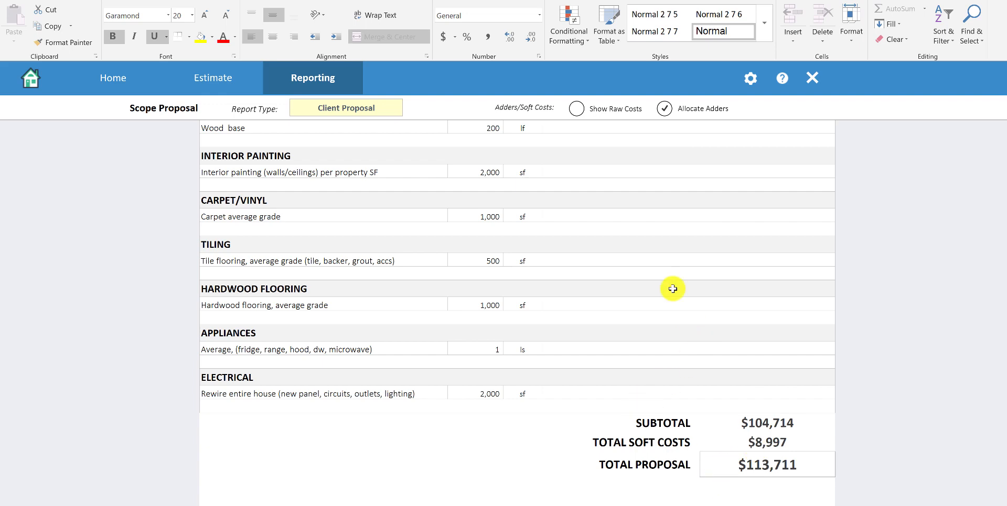
# - Open the Blank Proposal and examine its empty scope of work and cost areas and the total proposal
pyautogui.click(366, 98)
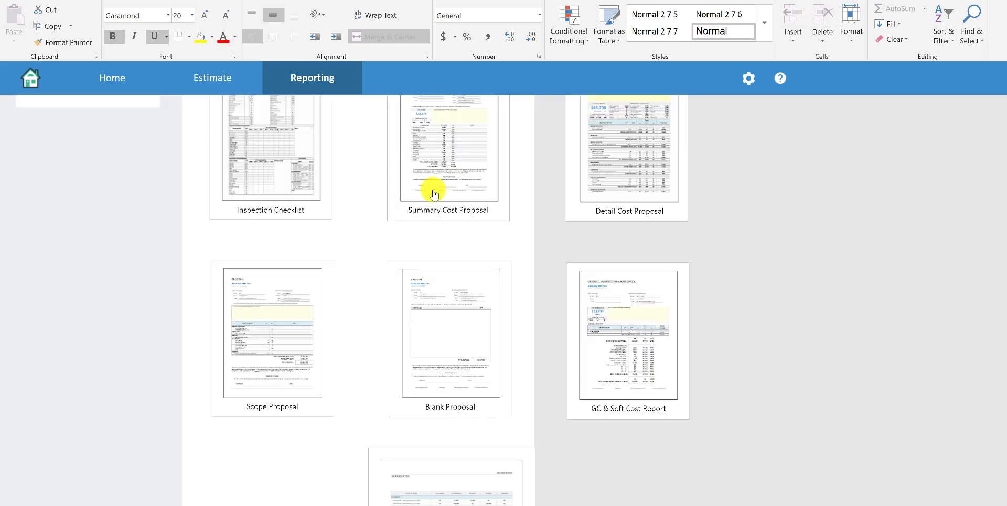
pyautogui.click(463, 351)
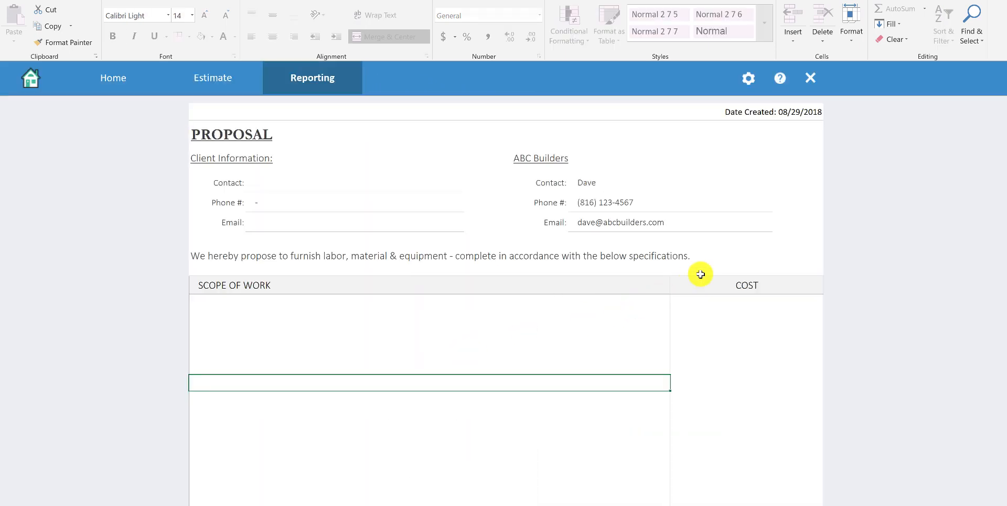
pyautogui.click(435, 324)
pyautogui.scroll(-5, 710, 305)
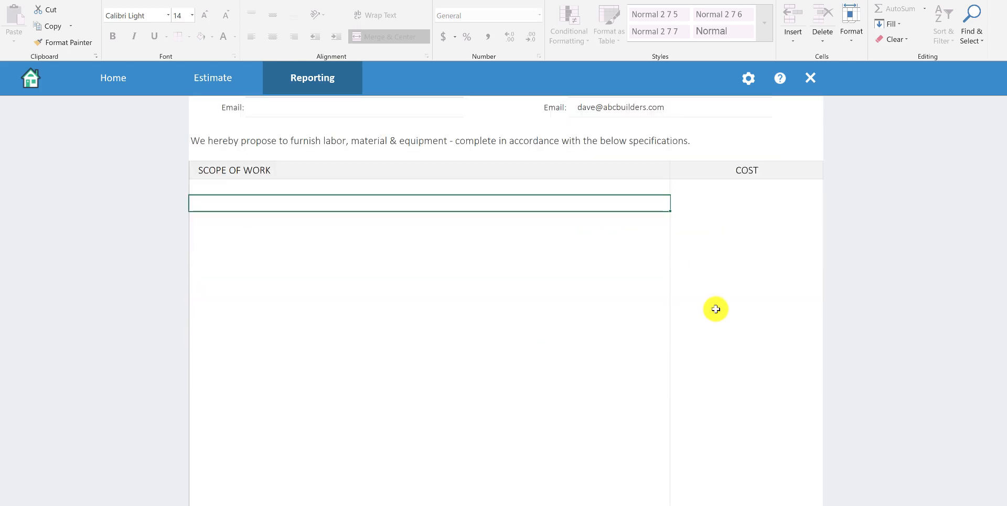
pyautogui.scroll(-3, 728, 302)
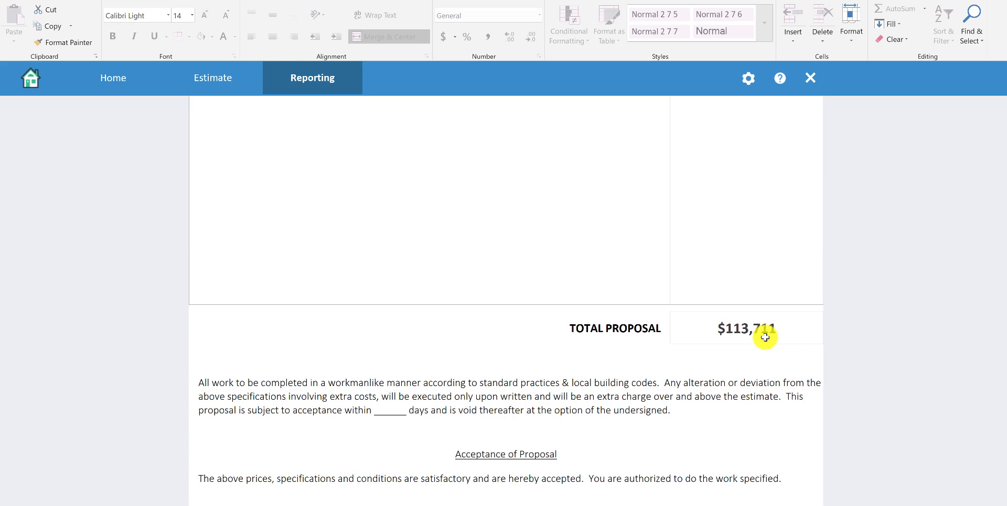
pyautogui.click(765, 337)
pyautogui.scroll(8, 647, 333)
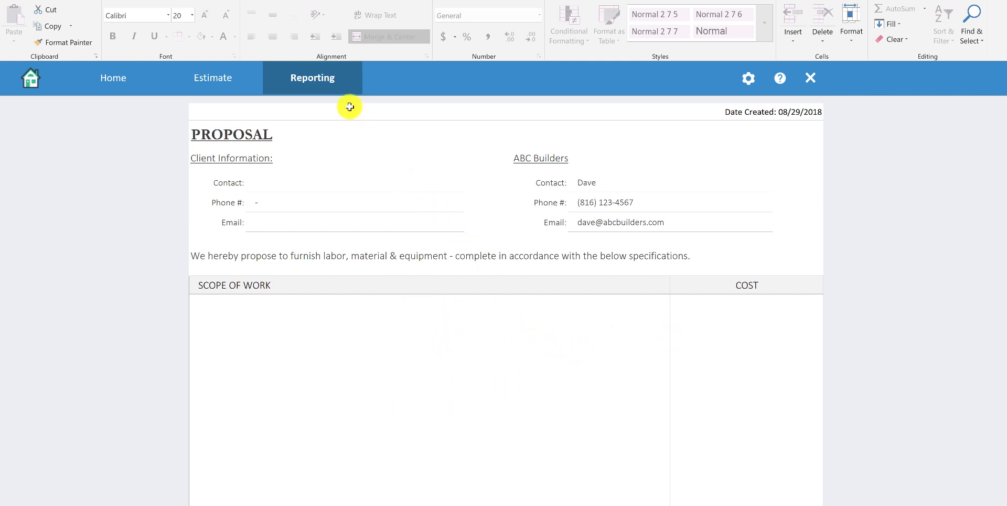
# - Open the GC & Soft Cost Report and review its general conditions items, from office personnel to clean-up
pyautogui.click(336, 85)
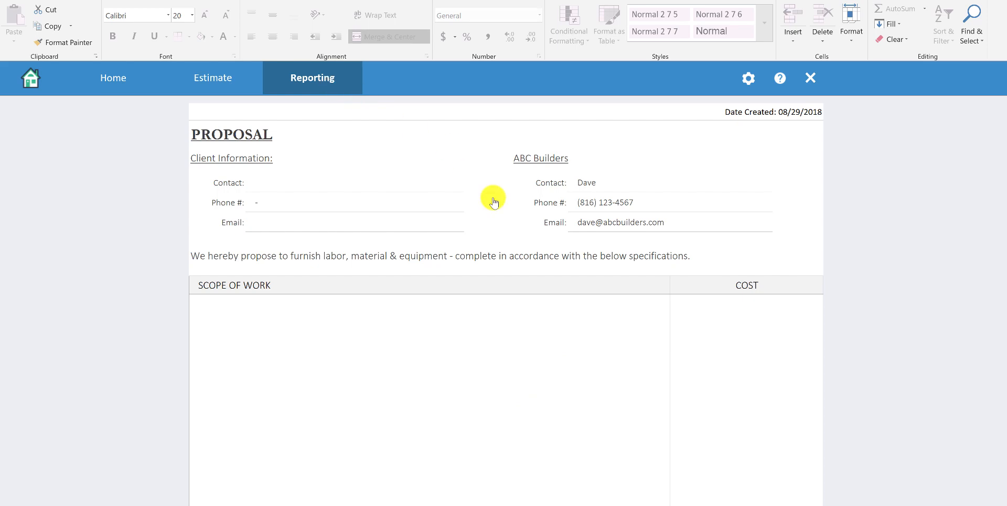
pyautogui.scroll(-1, 646, 320)
pyautogui.scroll(-1, 646, 319)
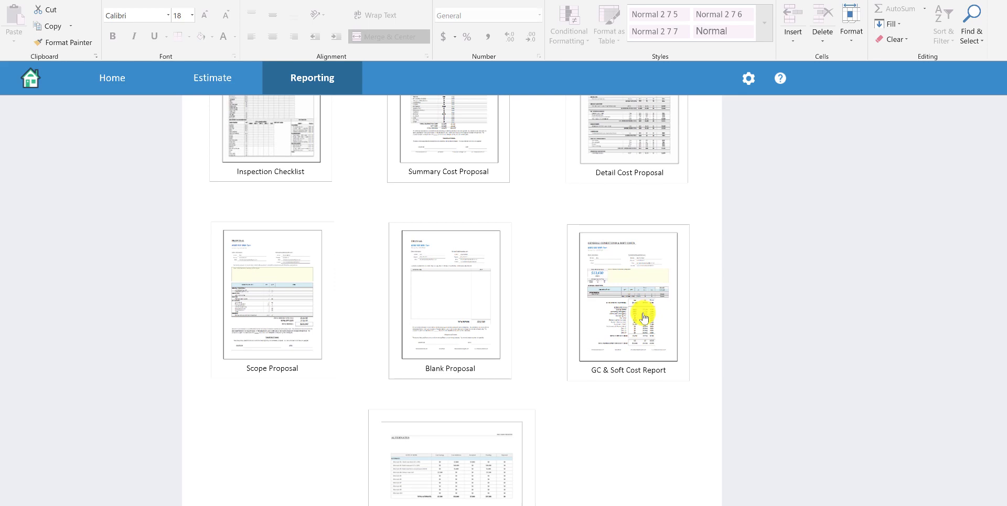
pyautogui.click(643, 318)
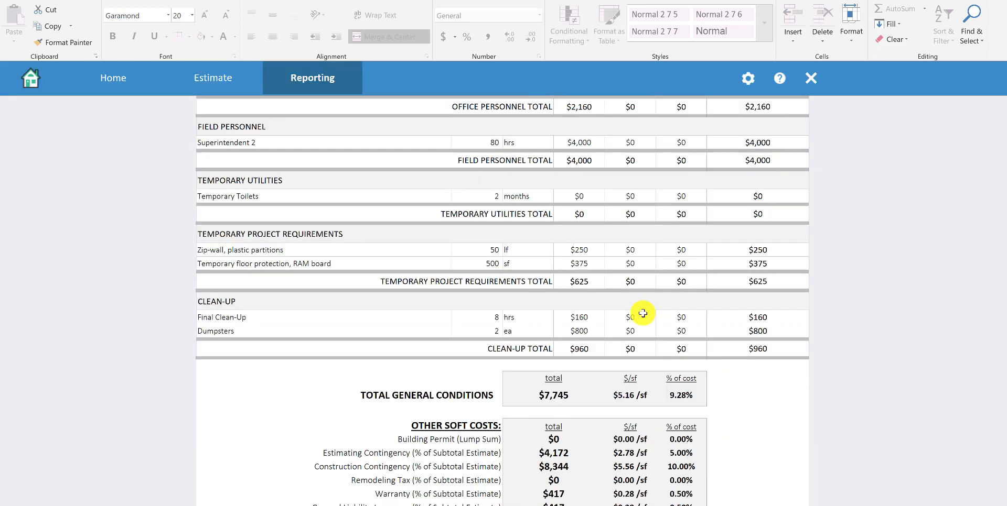
pyautogui.scroll(5, 546, 293)
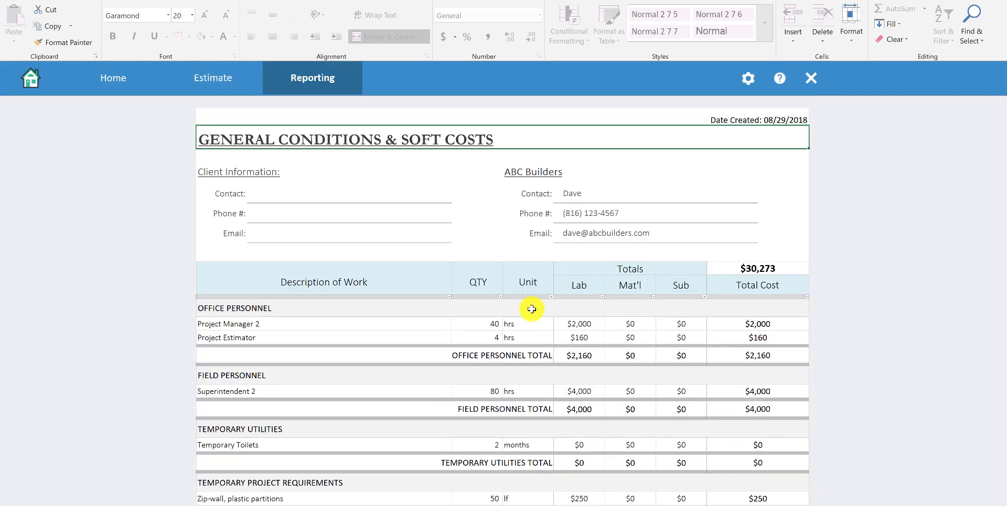
pyautogui.scroll(-4, 540, 307)
pyautogui.scroll(4, 545, 311)
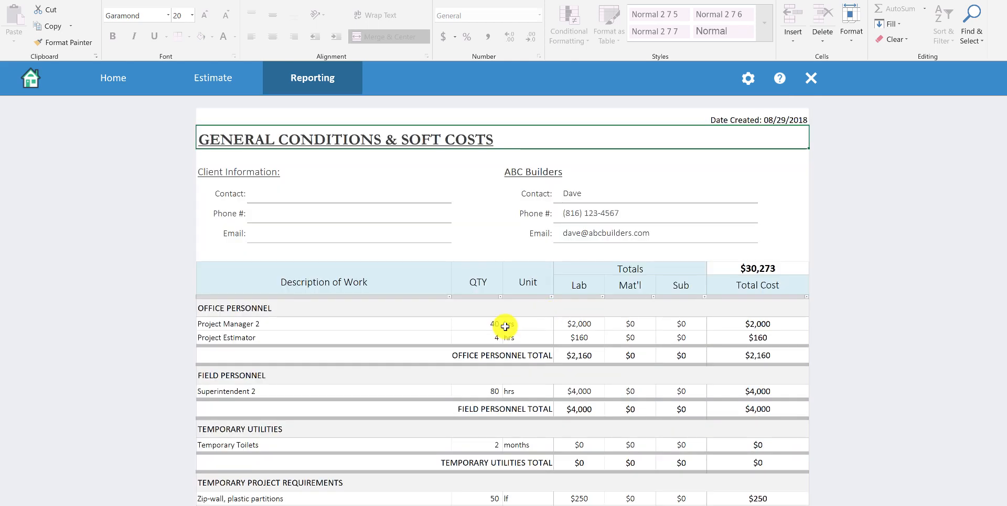
pyautogui.scroll(-5, 551, 329)
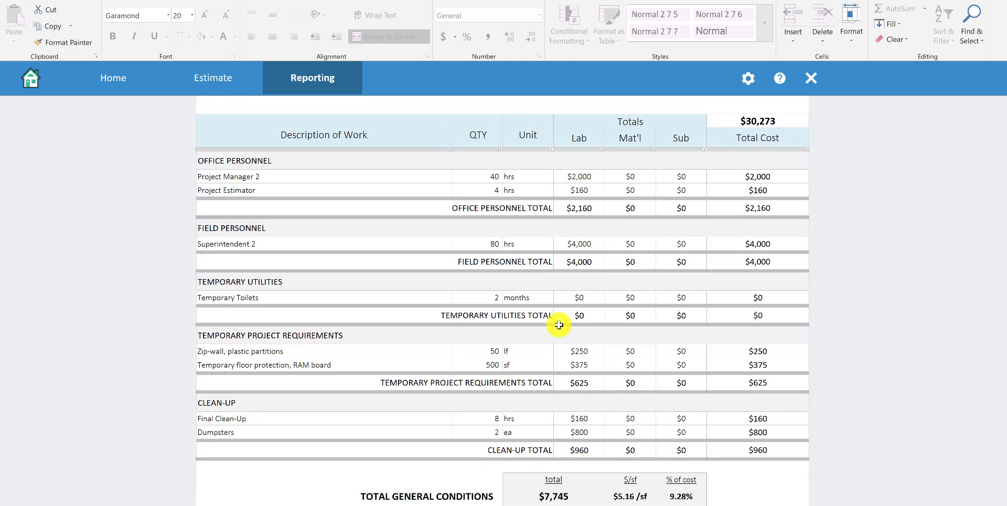
pyautogui.scroll(-5, 560, 329)
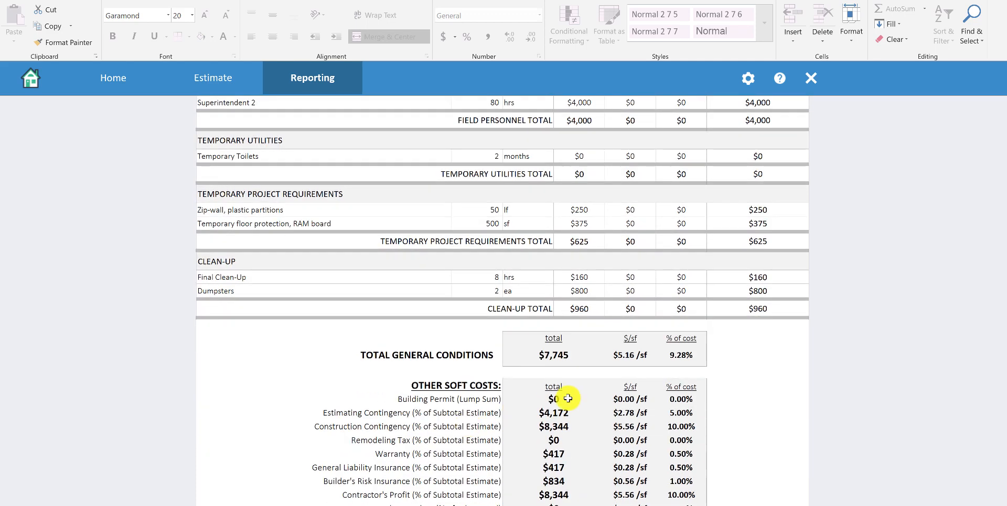
pyautogui.scroll(10, 508, 373)
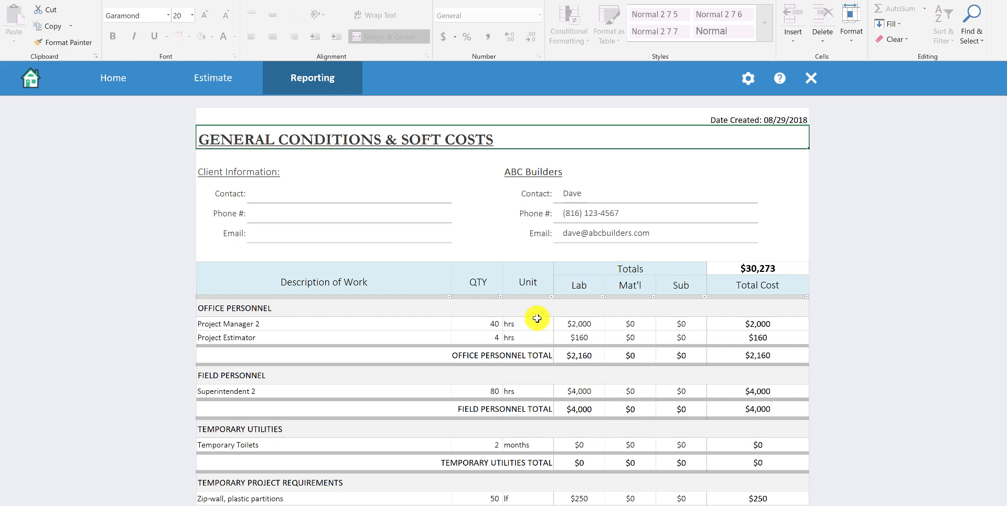
# - Examine the report's general conditions total and the other soft costs, including contingencies, insurance, and contractor's profit
pyautogui.scroll(-1, 577, 336)
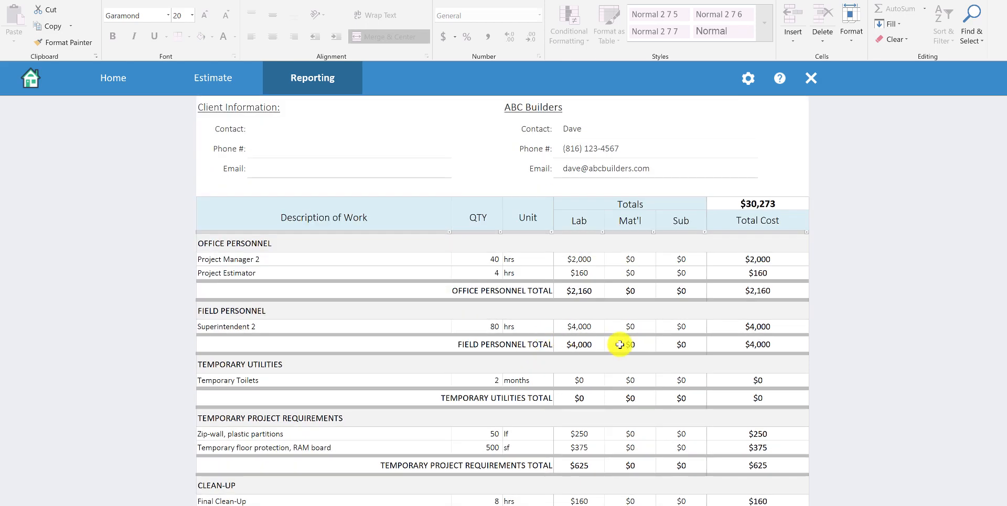
pyautogui.scroll(-3, 622, 341)
pyautogui.scroll(1, 660, 346)
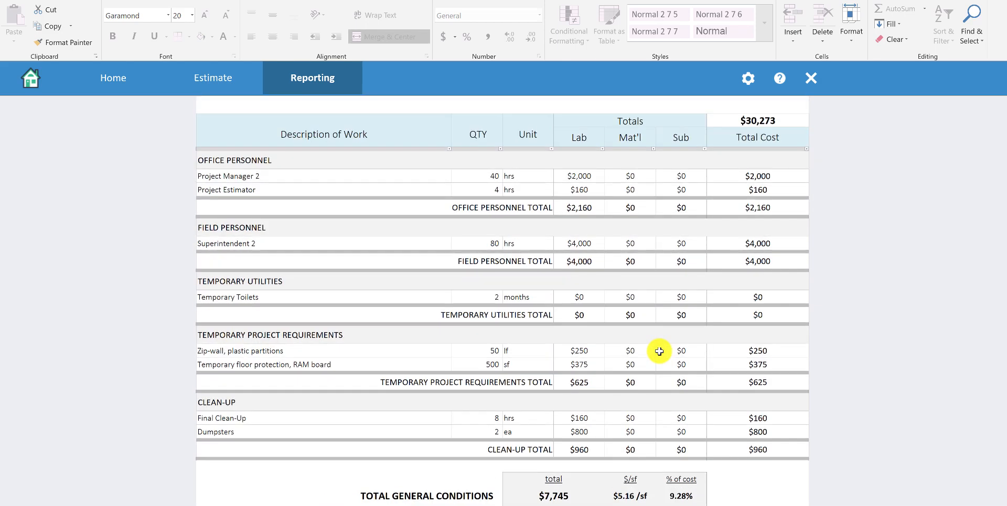
pyautogui.scroll(-2, 660, 348)
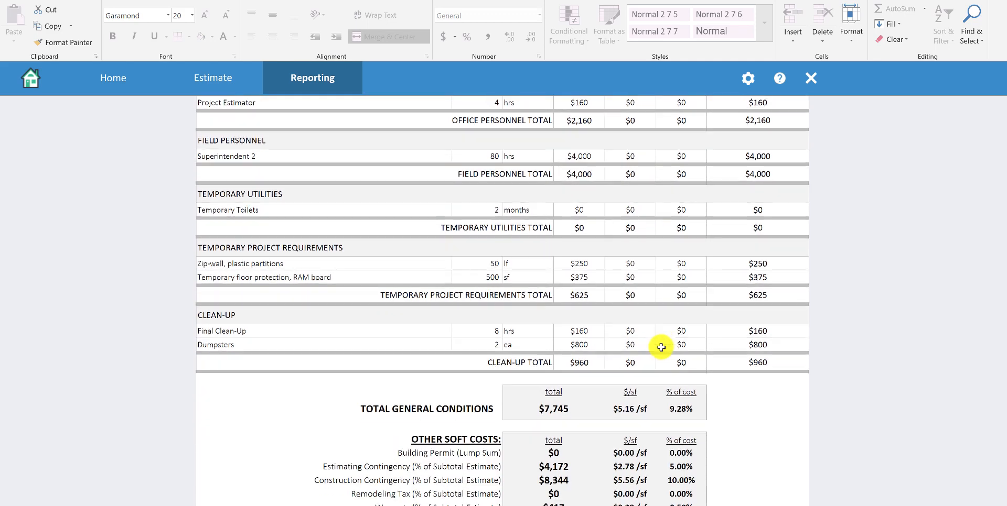
pyautogui.scroll(-3, 517, 332)
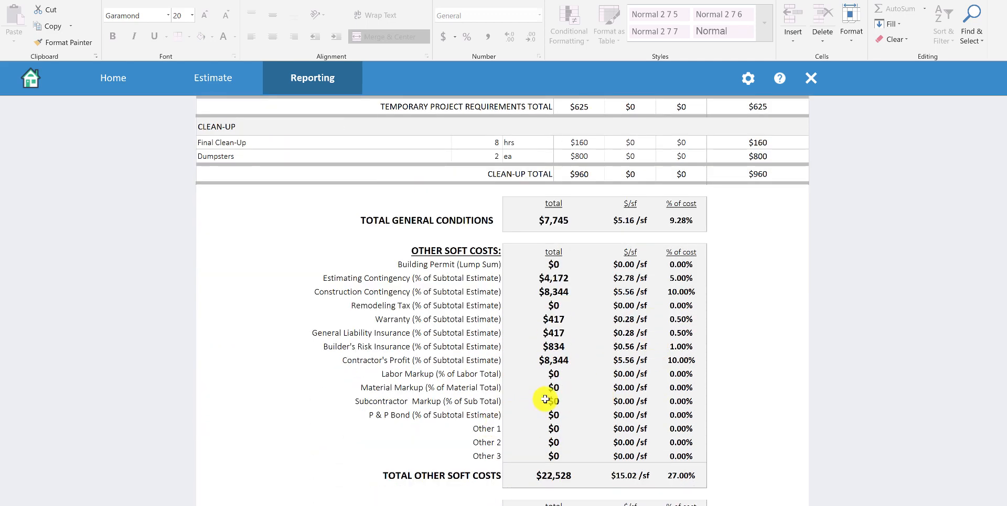
pyautogui.scroll(-1, 525, 387)
pyautogui.scroll(2, 330, 155)
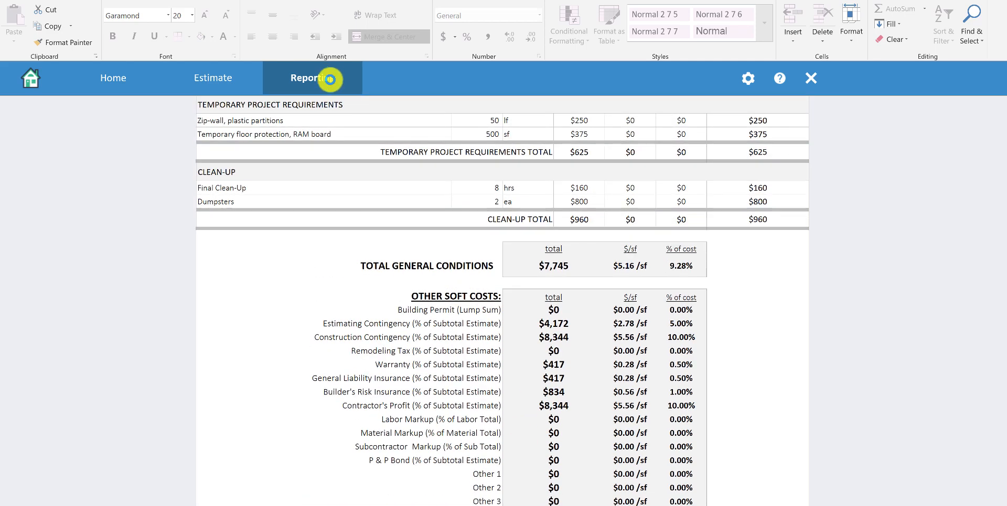
# - Open the Alternate Summary Proposal and review each alternate's savings, additions, and accepted, pending, or rejected amounts
pyautogui.click(329, 80)
pyautogui.scroll(-1, 502, 422)
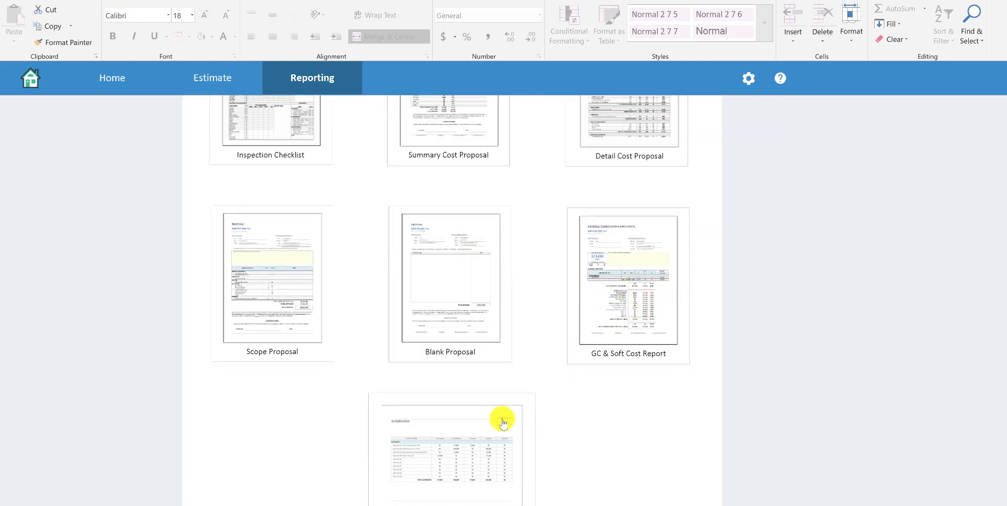
pyautogui.scroll(-1, 503, 424)
pyautogui.click(481, 405)
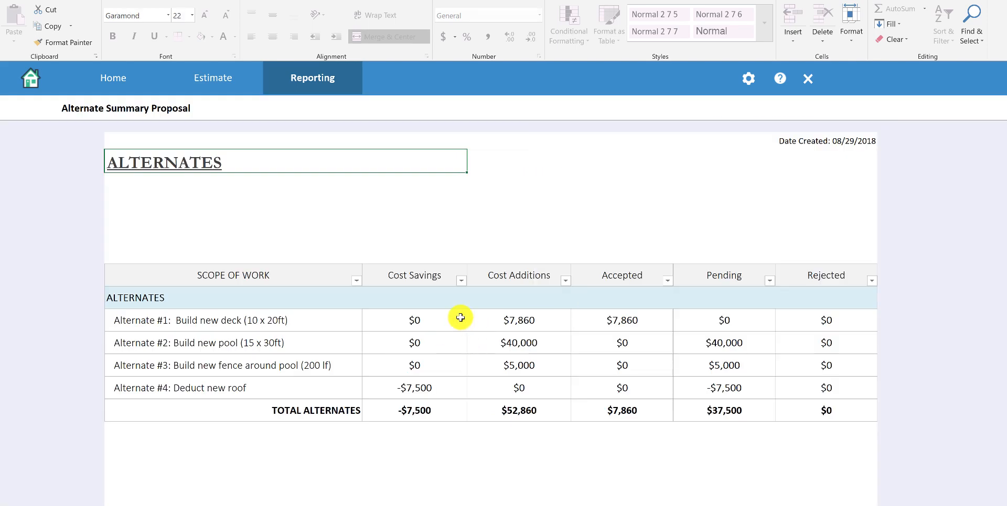
pyautogui.scroll(-3, 577, 252)
pyautogui.scroll(3, 475, 244)
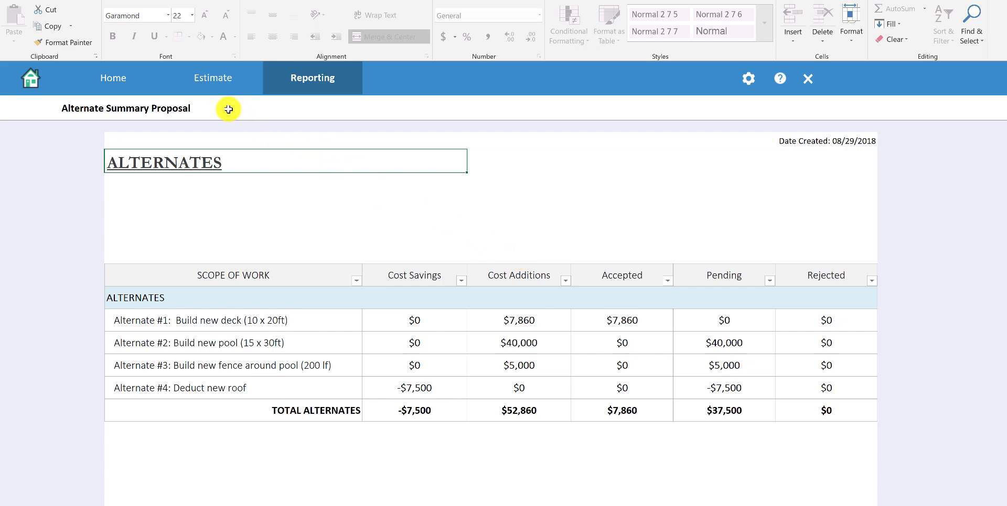
# - Return to the template's Home page and look over the four setup steps and the estimate reports
pyautogui.click(135, 78)
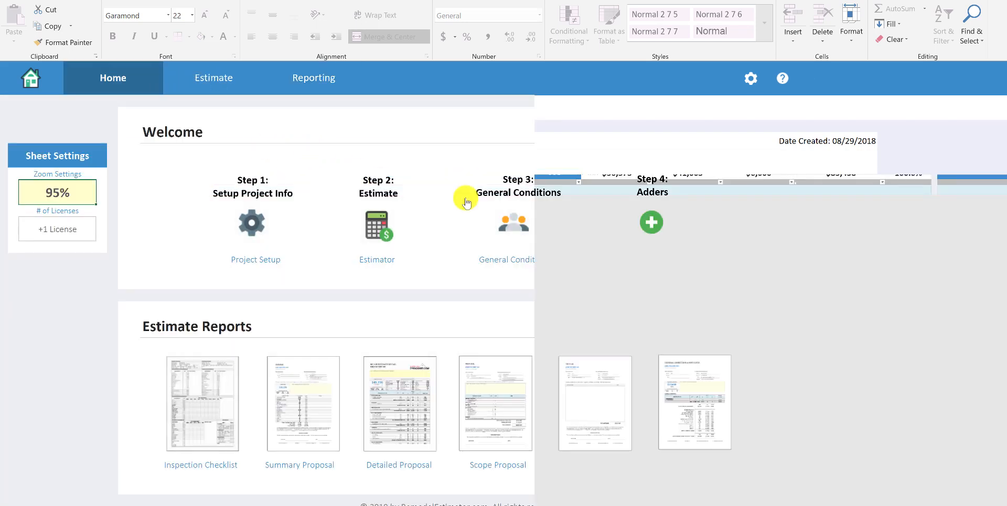
pyautogui.scroll(-3, 734, 226)
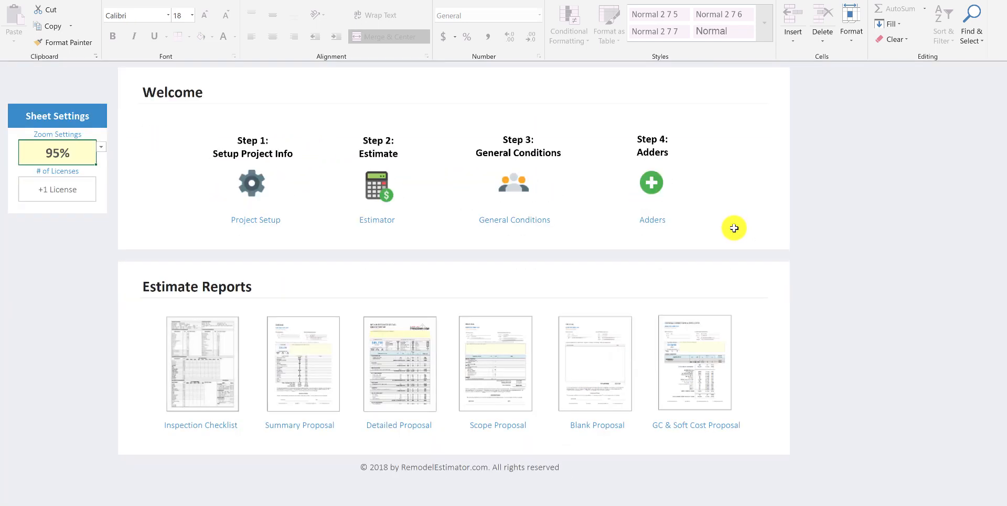
pyautogui.scroll(3, 718, 255)
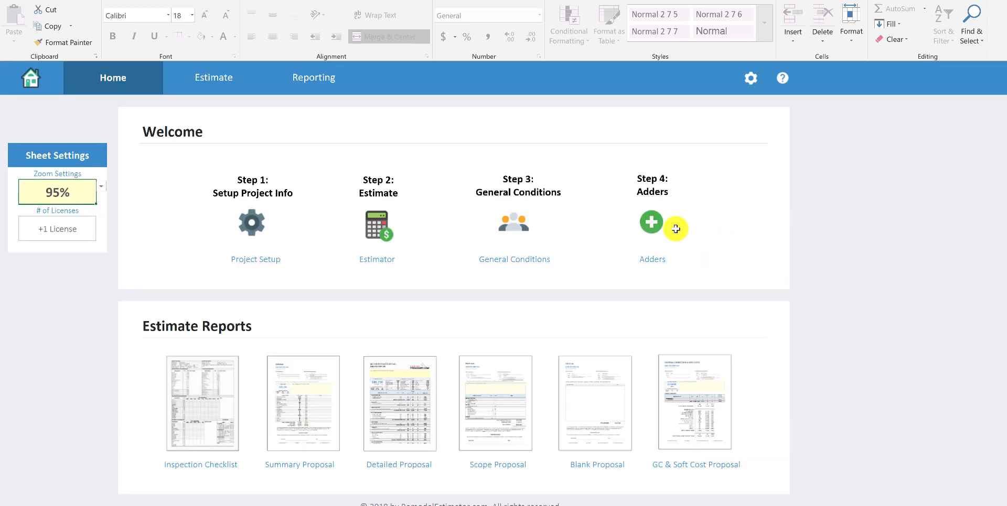